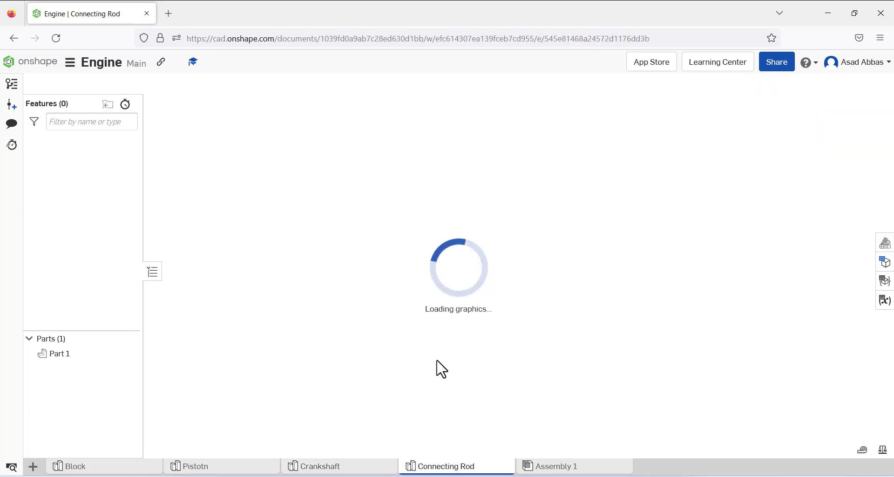
Step: Open the Crankshaft part studio and examine the crankshaft's discs and connecting pins from several sides
click(320, 466)
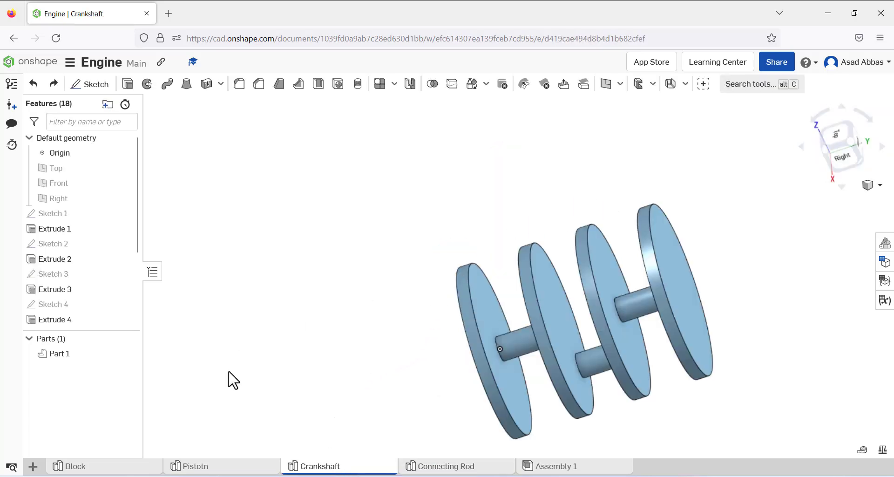
click(871, 186)
click(768, 212)
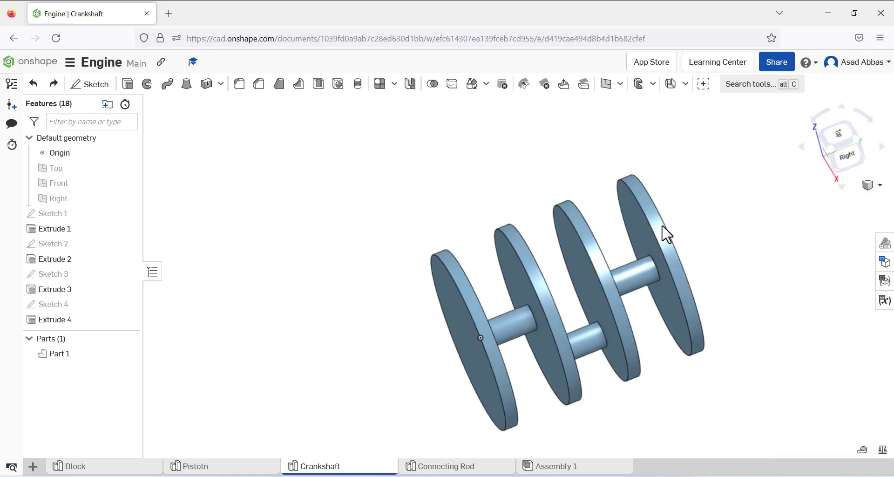
scroll(434, 294, down, 3)
scroll(548, 338, up, 3)
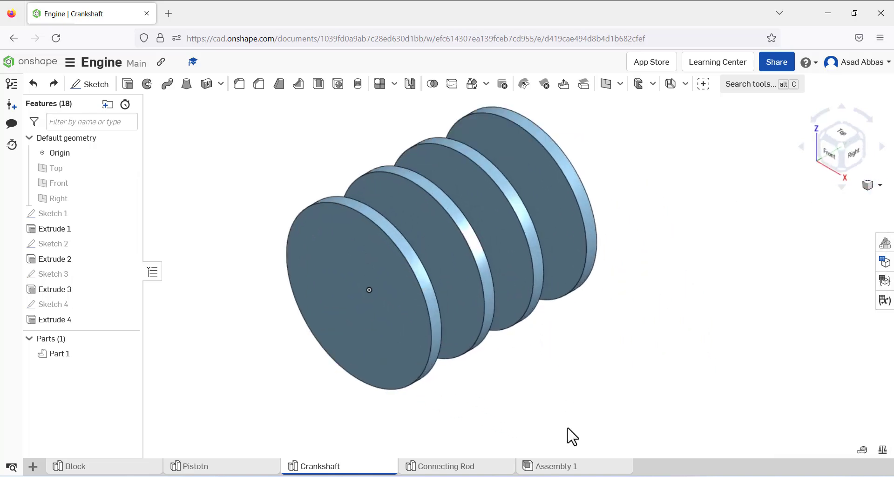
Step: Insert one Block and one Crankshaft part into Assembly 1, placing the crankshaft beside the block
click(566, 468)
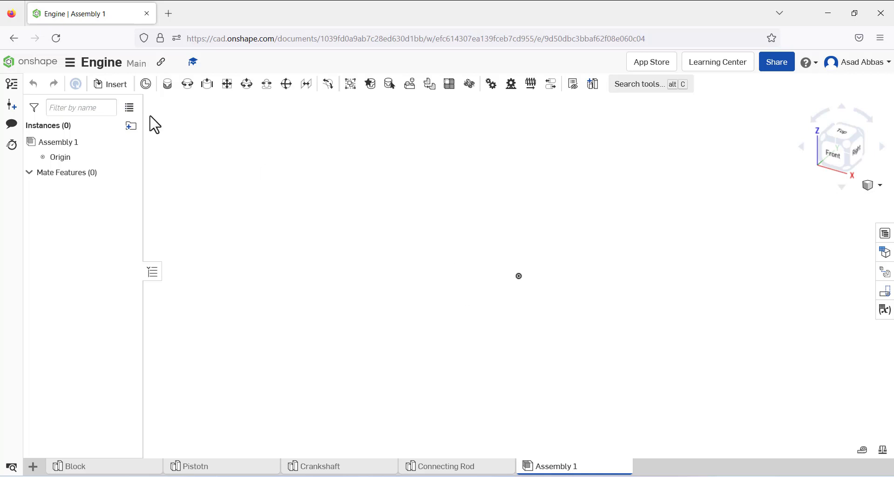
click(112, 85)
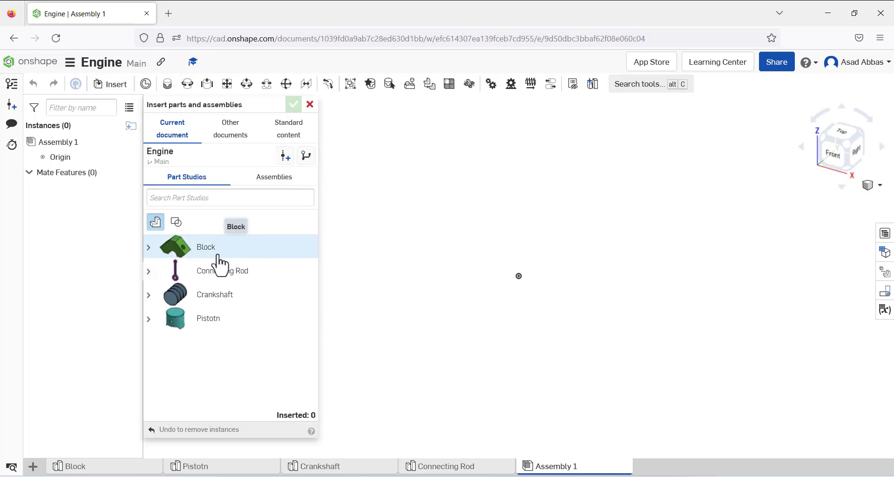
click(208, 252)
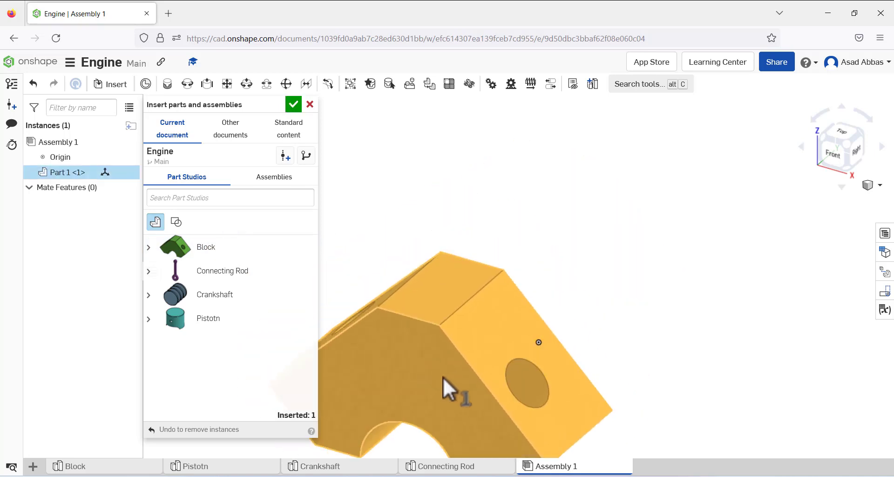
click(514, 301)
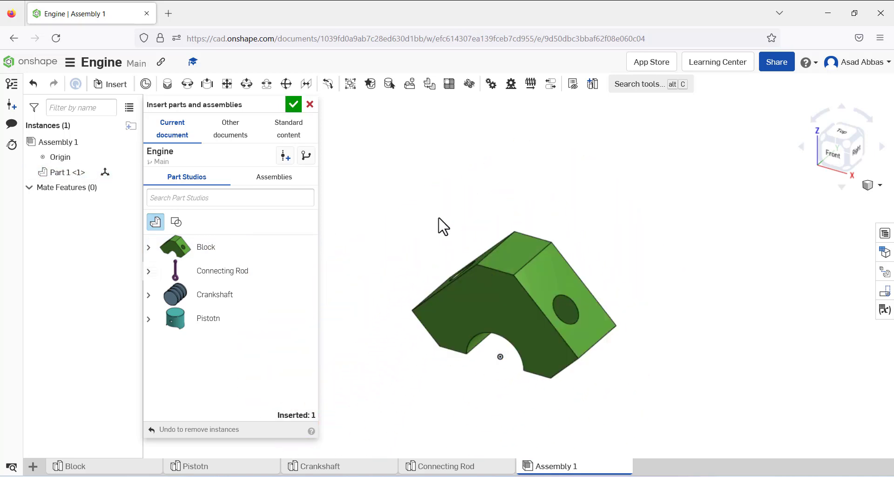
click(219, 305)
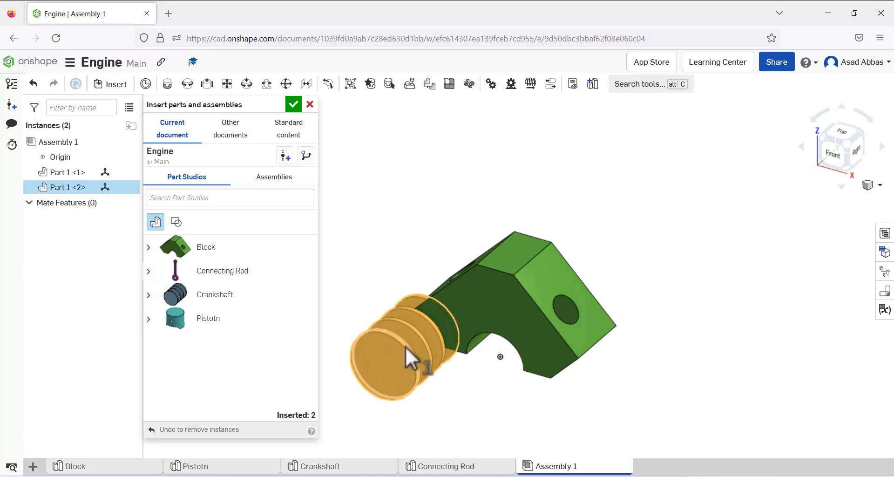
click(376, 272)
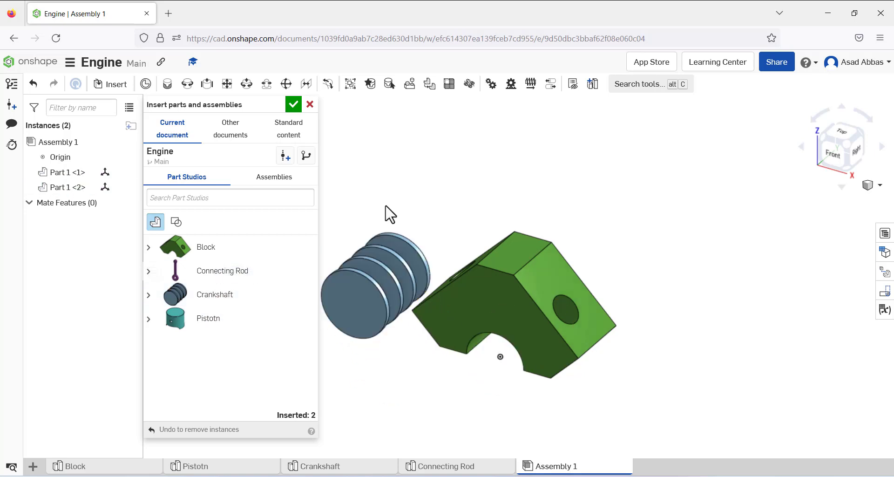
click(290, 110)
Step: Fix the engine block instance in place in the assembly
scroll(405, 272, up, 2)
scroll(409, 273, down, 2)
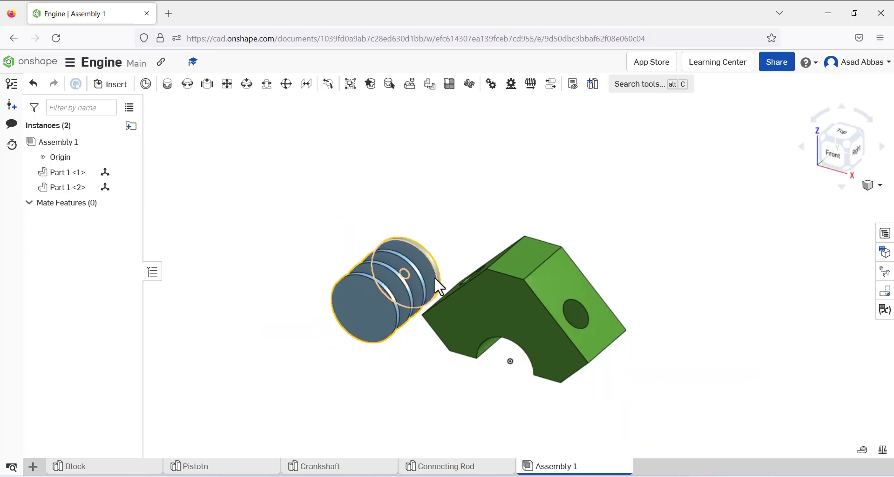
mouse_move(435, 277)
right_down()
mouse_move(444, 261)
mouse_move(447, 286)
right_up()
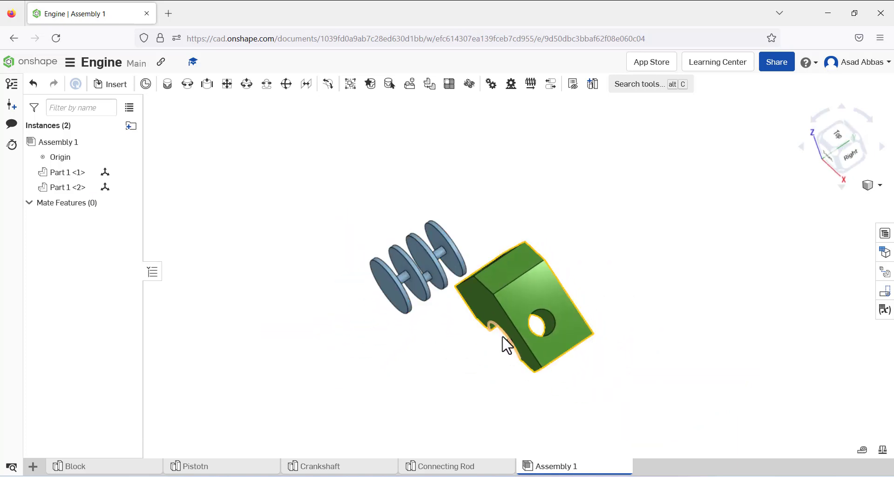
scroll(506, 344, up, 2)
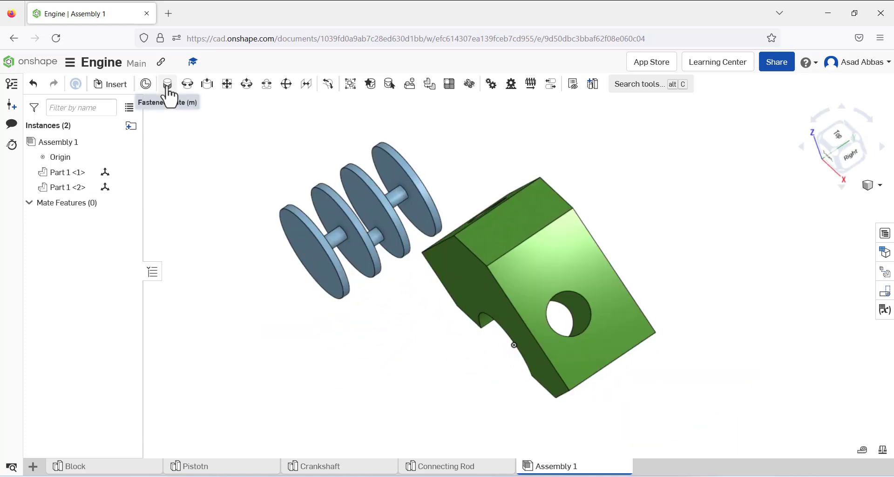
click(521, 288)
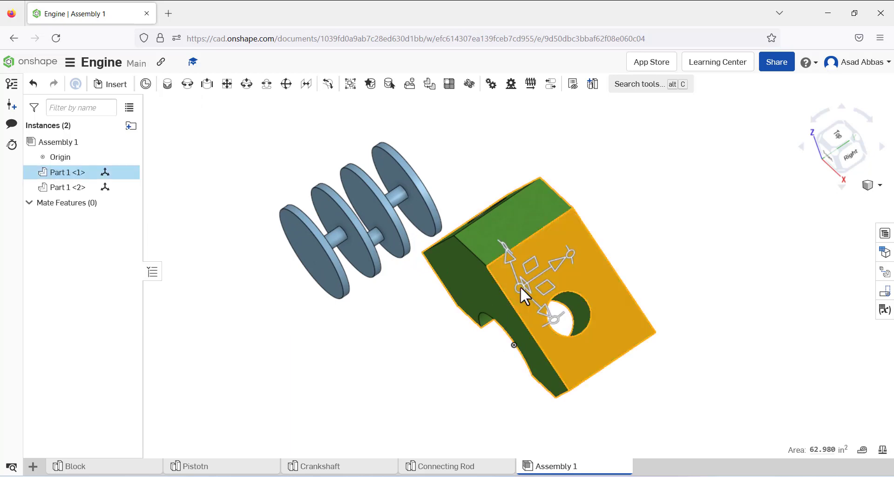
click(413, 314)
click(455, 287)
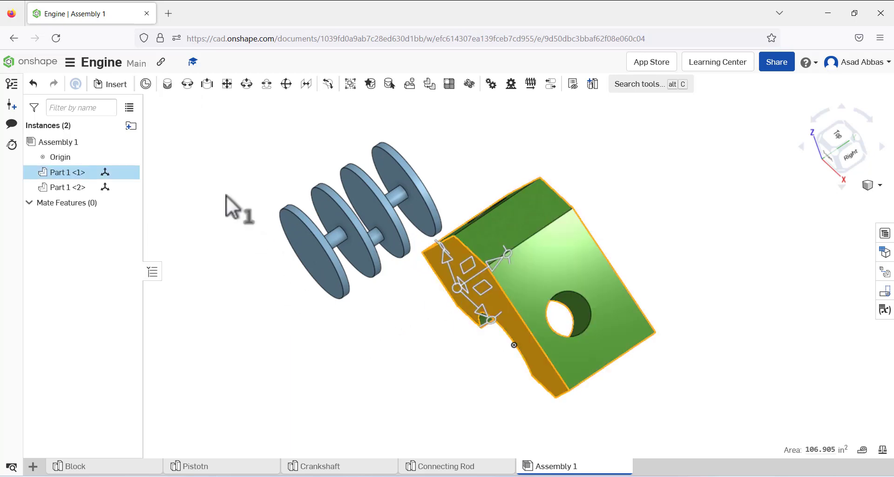
right_click(75, 174)
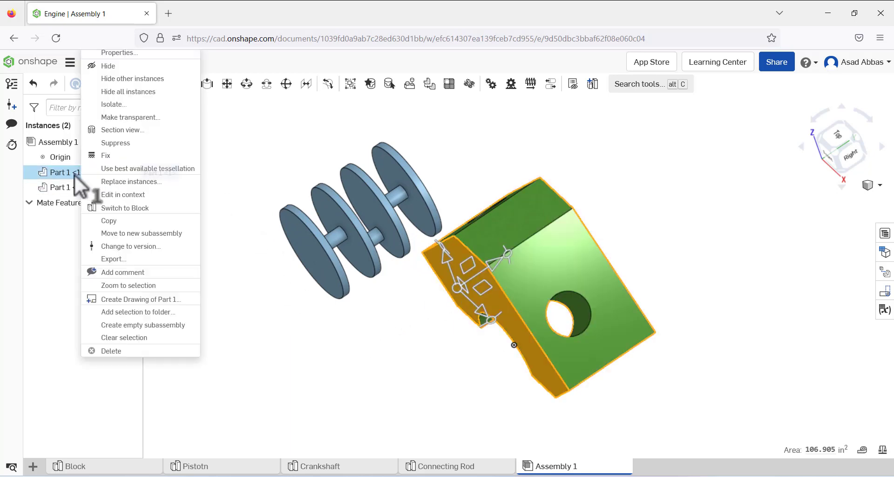
click(106, 156)
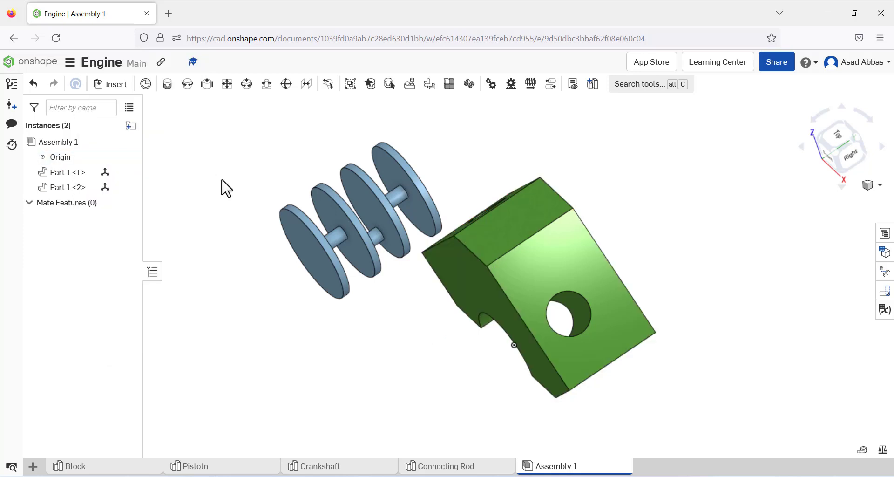
Step: Move the crankshaft clear of the block and add a Revolute mate between its front disc centre and the block's front semicircular arch
right_drag(252, 219, 305, 203)
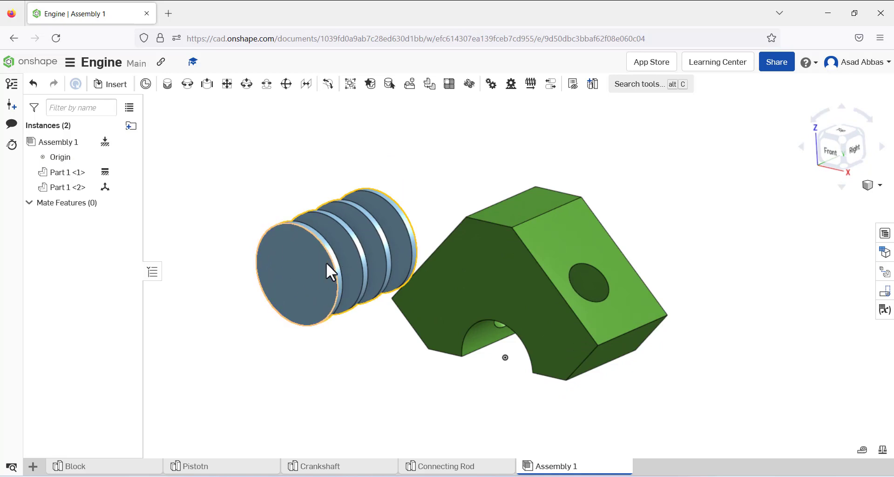
drag(308, 219, 346, 150)
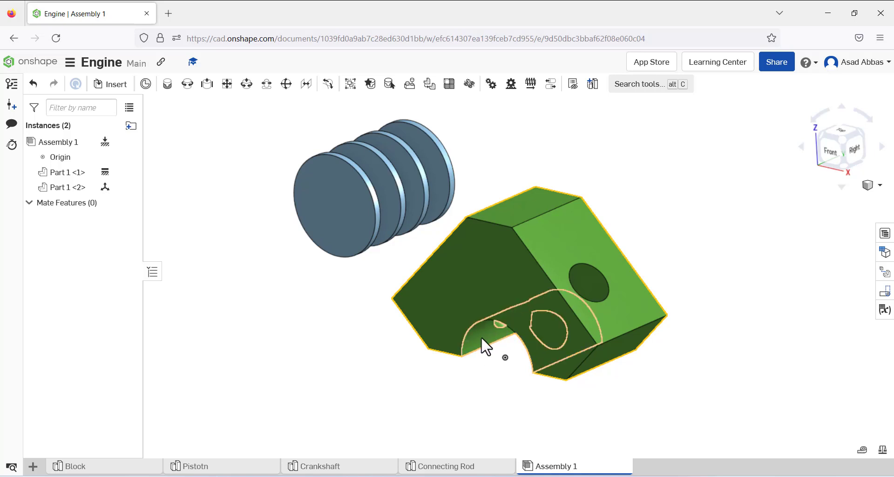
click(188, 84)
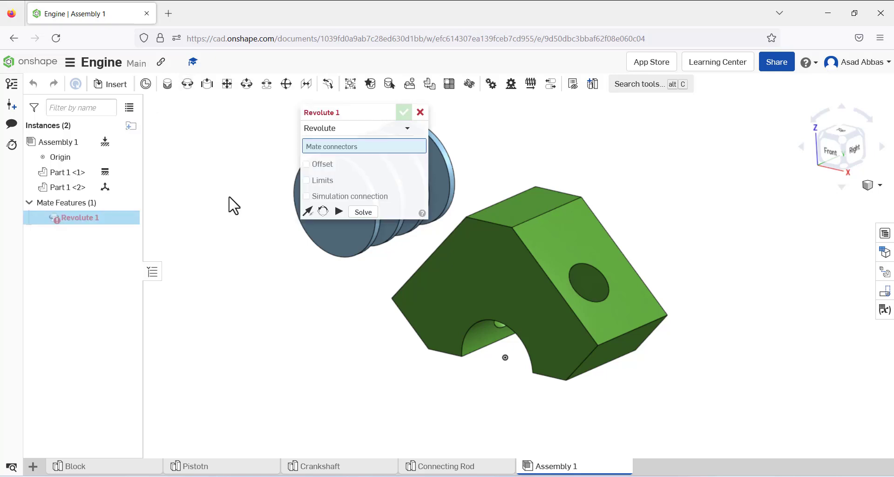
scroll(187, 251, down, 5)
scroll(275, 232, up, 6)
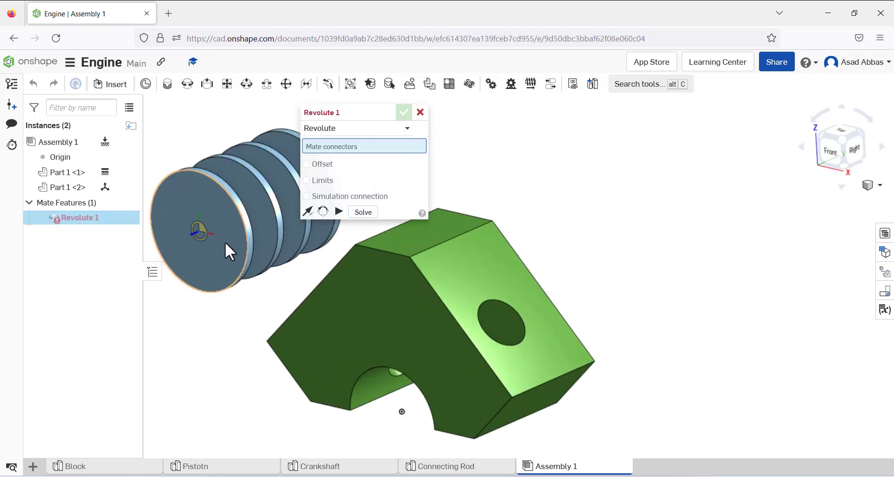
click(201, 229)
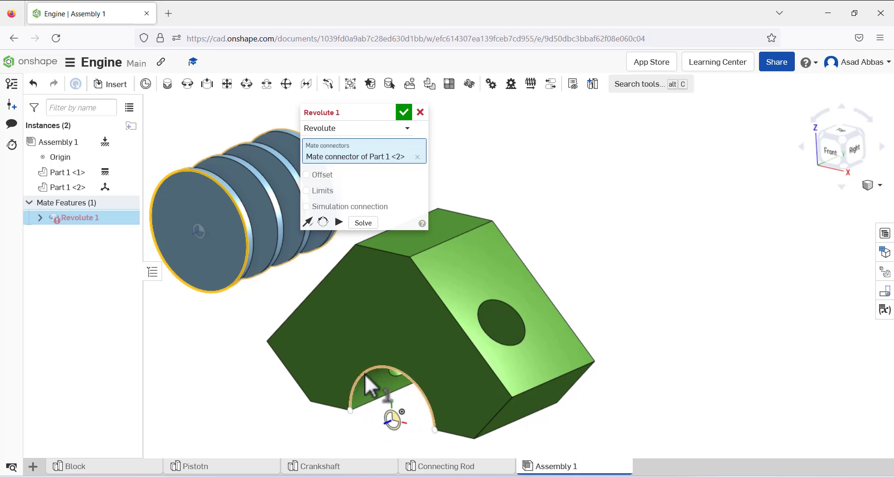
click(365, 374)
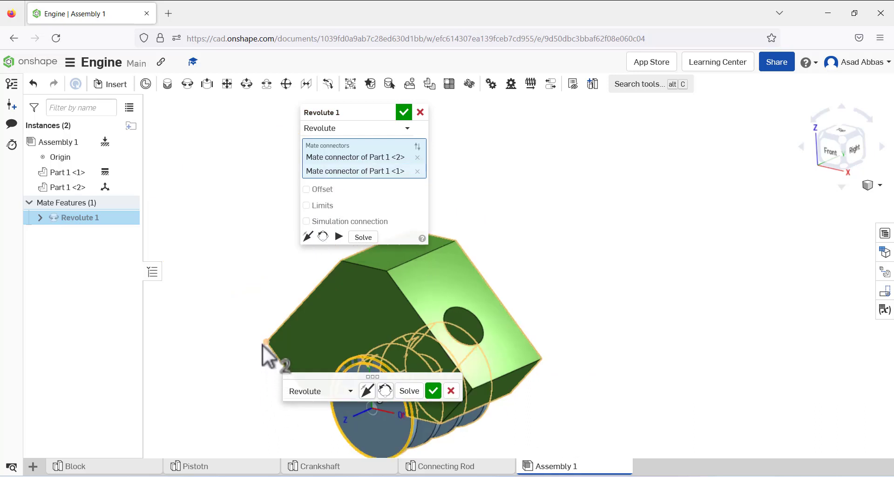
click(433, 391)
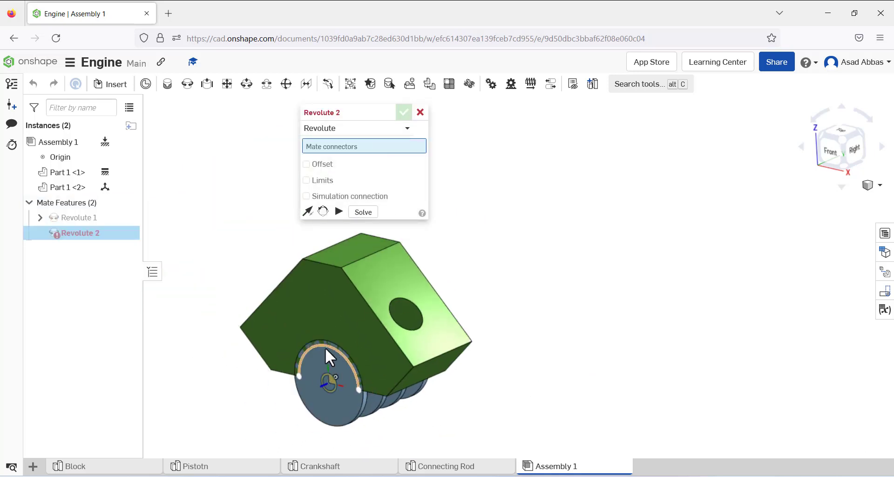
click(420, 112)
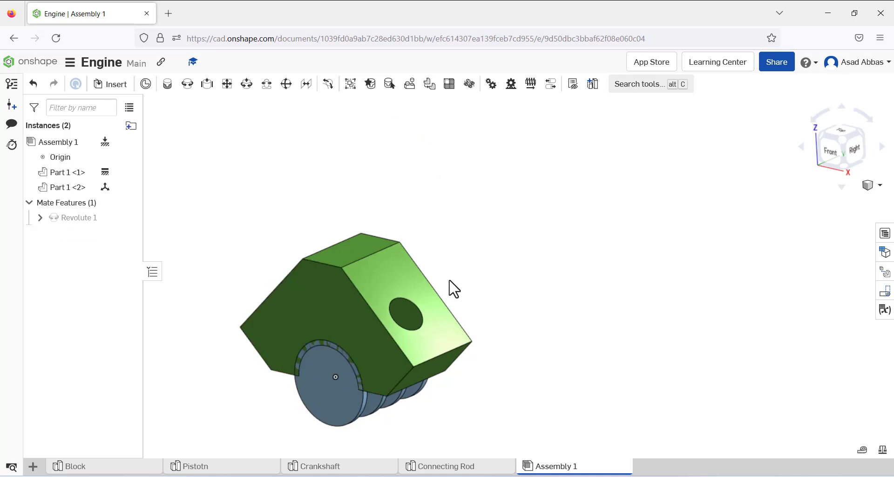
Step: Check how the crankshaft fits in the block and return to the Crankshaft part studio
right_drag(451, 289, 362, 379)
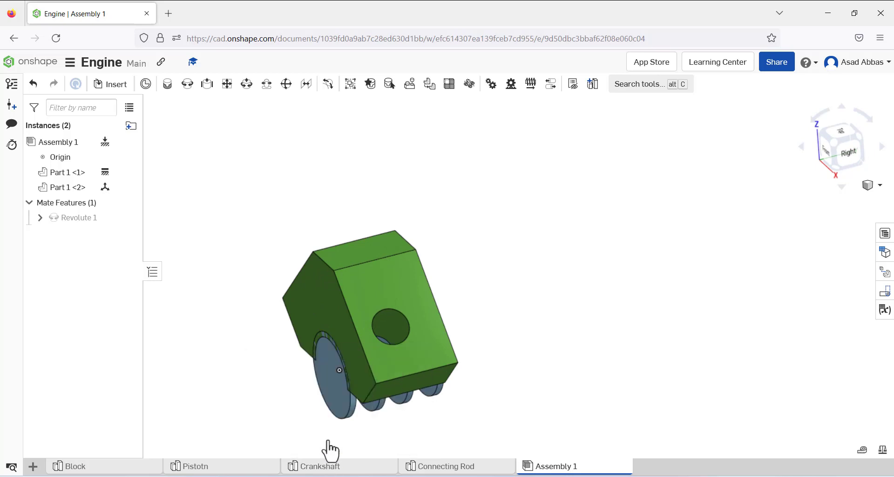
click(330, 466)
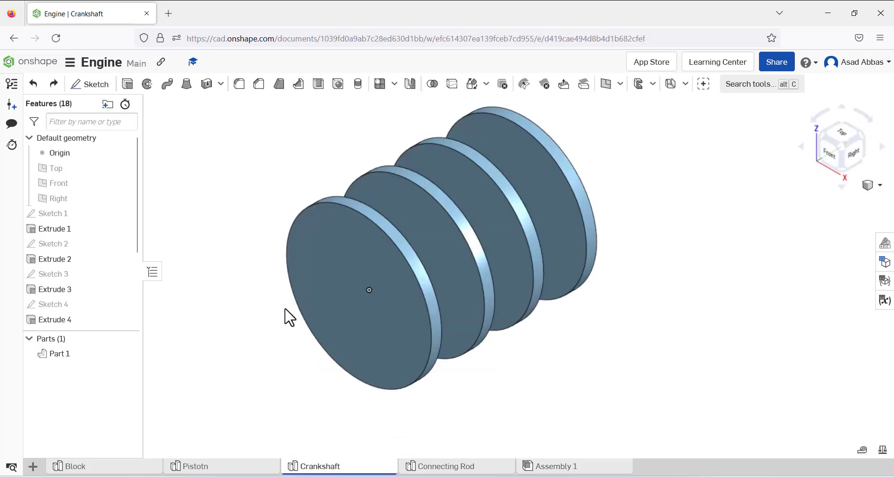
right_click(71, 212)
click(155, 239)
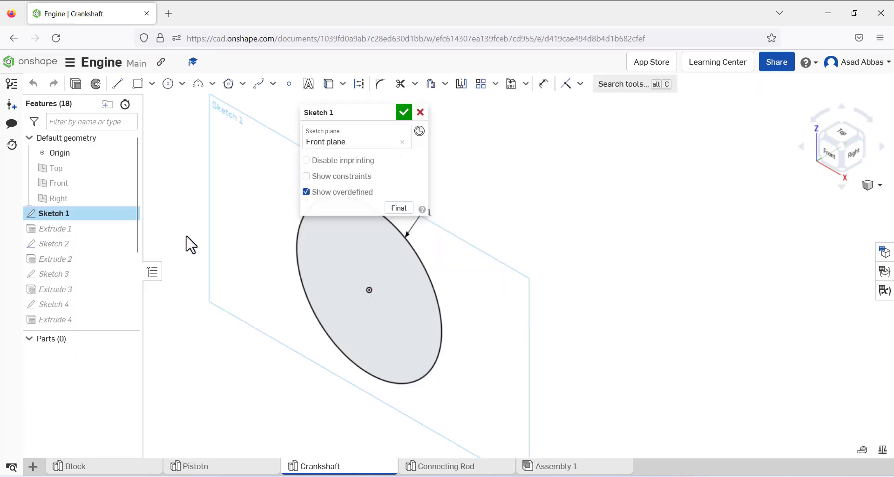
click(404, 113)
click(65, 229)
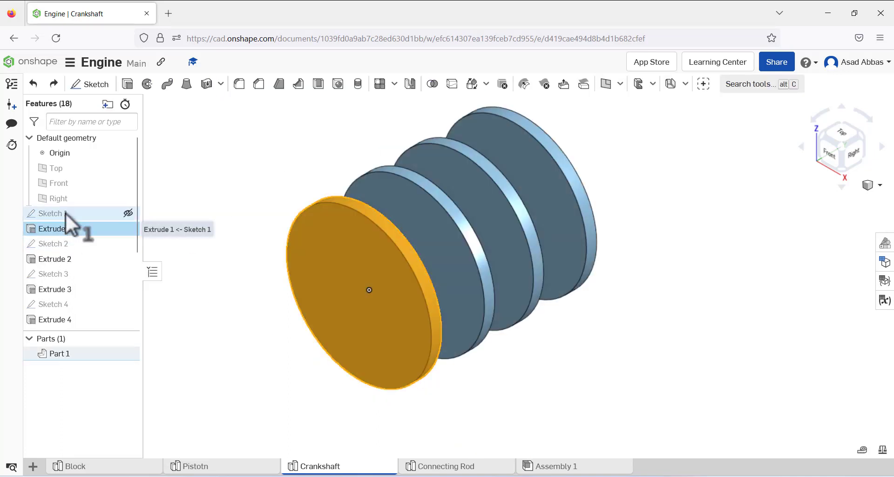
click(209, 190)
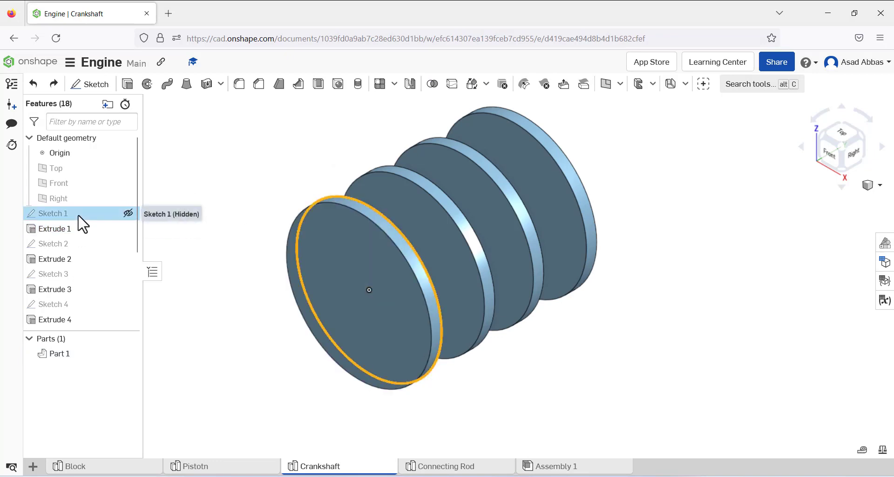
Step: Edit Sketch 1 of the crankshaft and set the front disc's circle diameter to 6.2 in
right_click(77, 213)
click(112, 242)
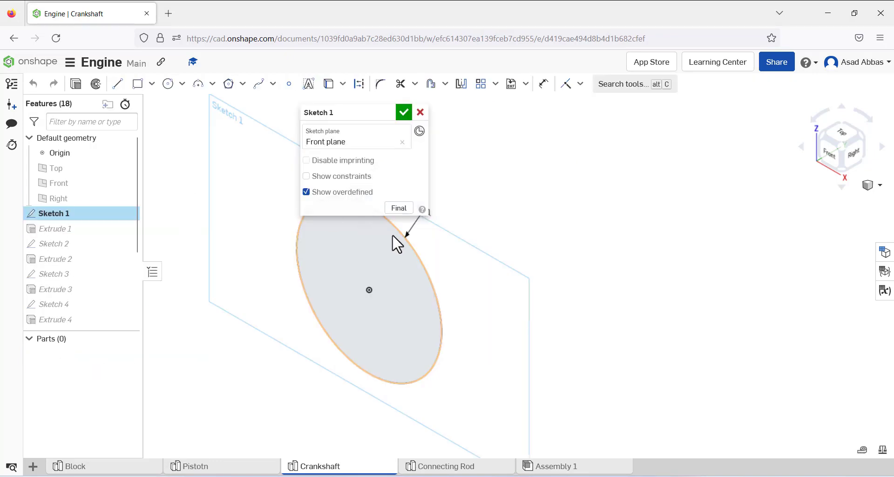
double_click(440, 220)
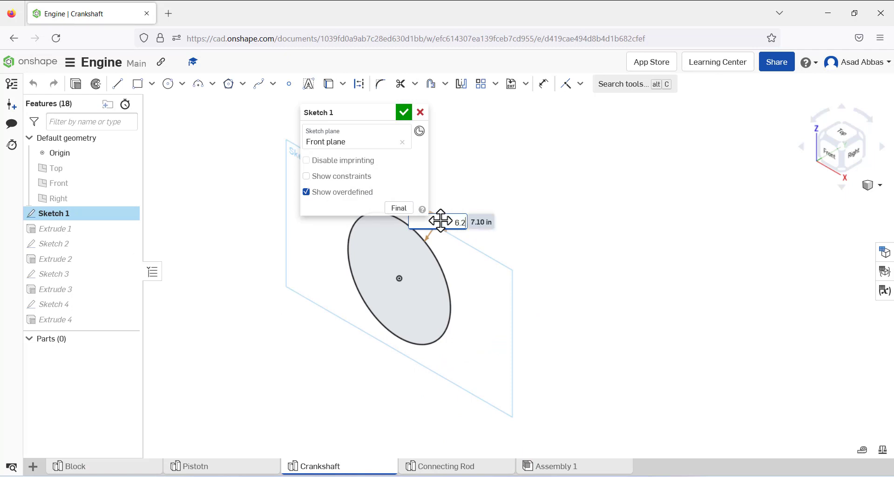
key(Return)
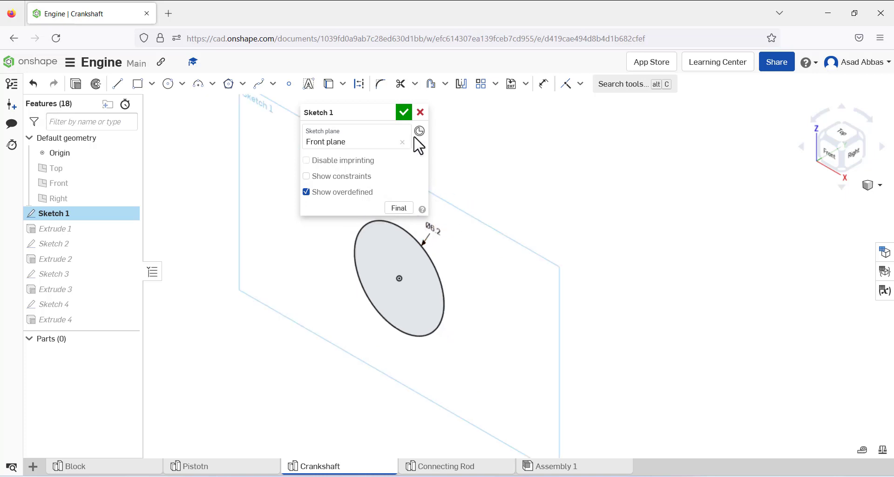
click(404, 113)
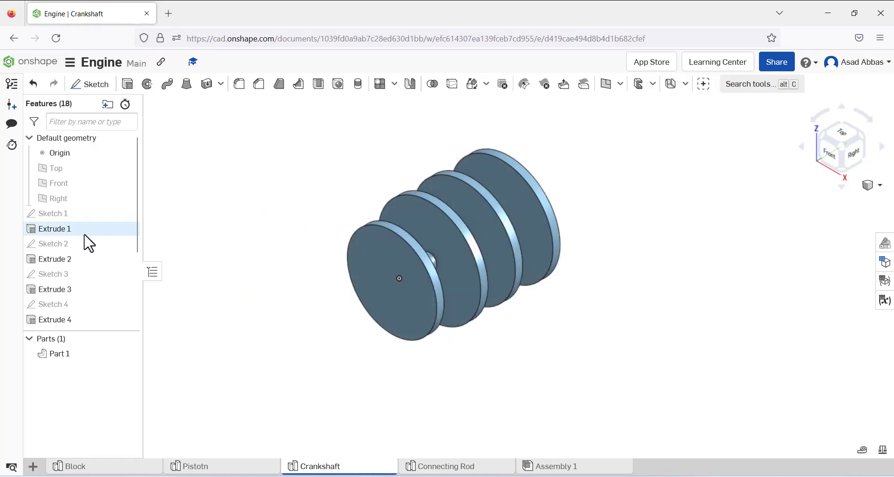
Step: Edit Sketch 3 of the crankshaft and set the second disc's circle diameter to 6.2 in
click(64, 246)
click(61, 275)
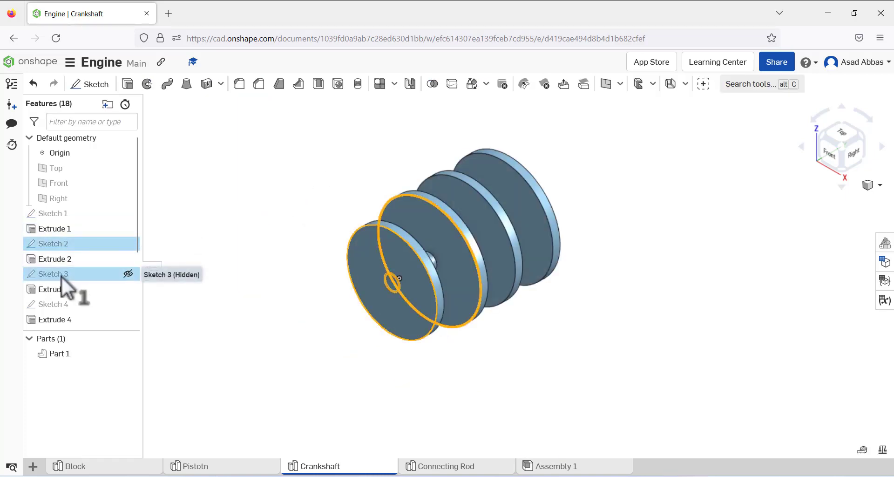
click(192, 359)
click(59, 273)
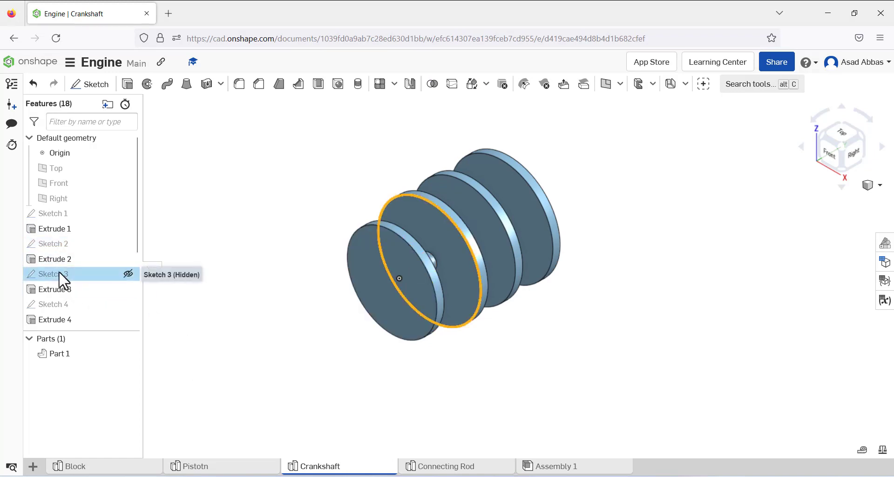
right_click(59, 274)
click(93, 70)
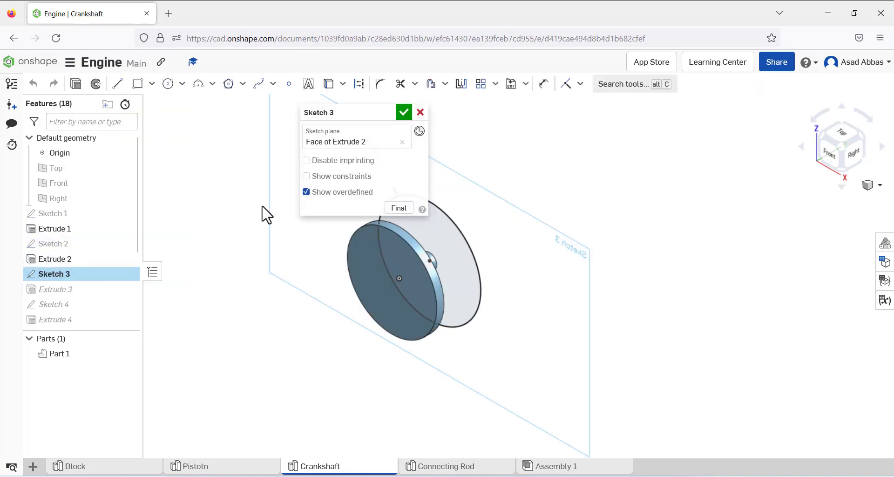
scroll(436, 297, down, 6)
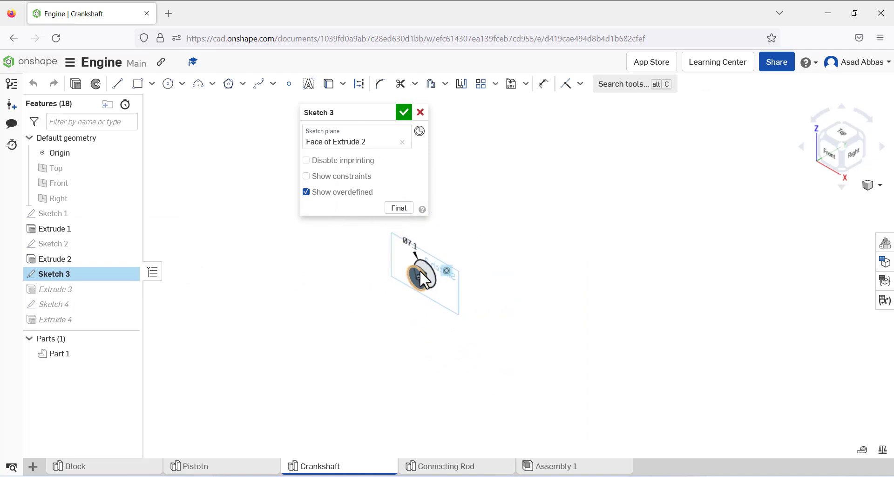
scroll(420, 270, up, 5)
double_click(410, 232)
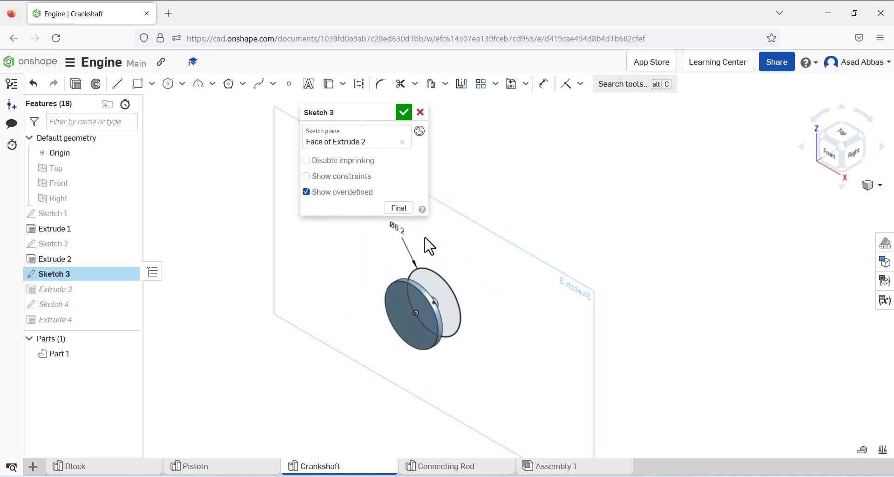
click(404, 112)
Step: Edit Sketch 5 of the crankshaft and set the third disc's circle diameter to 6.2 in
scroll(80, 289, down, 2)
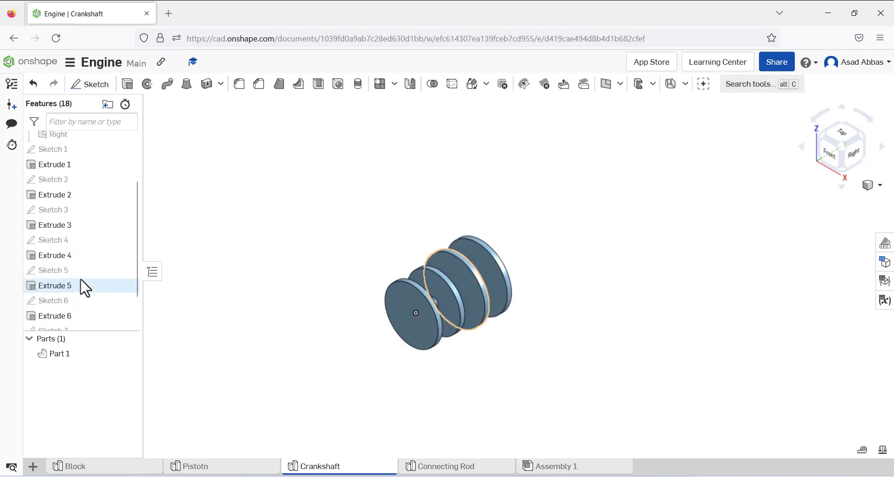
click(80, 275)
right_click(80, 270)
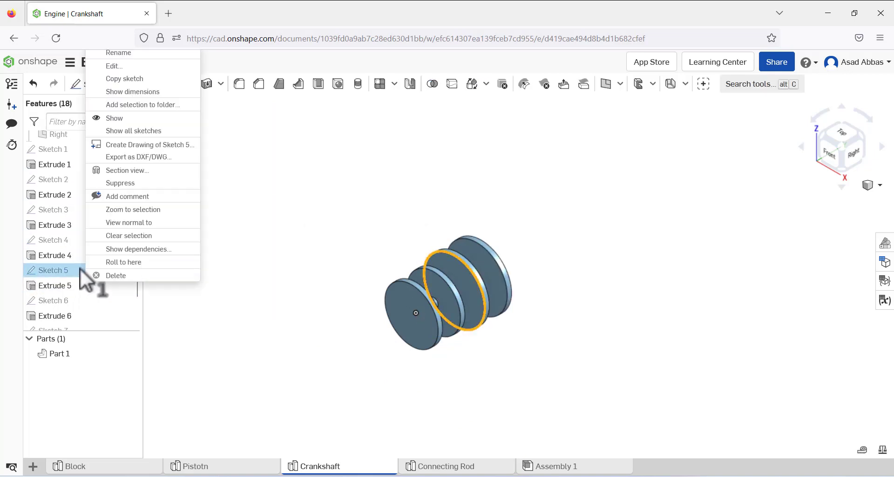
click(121, 66)
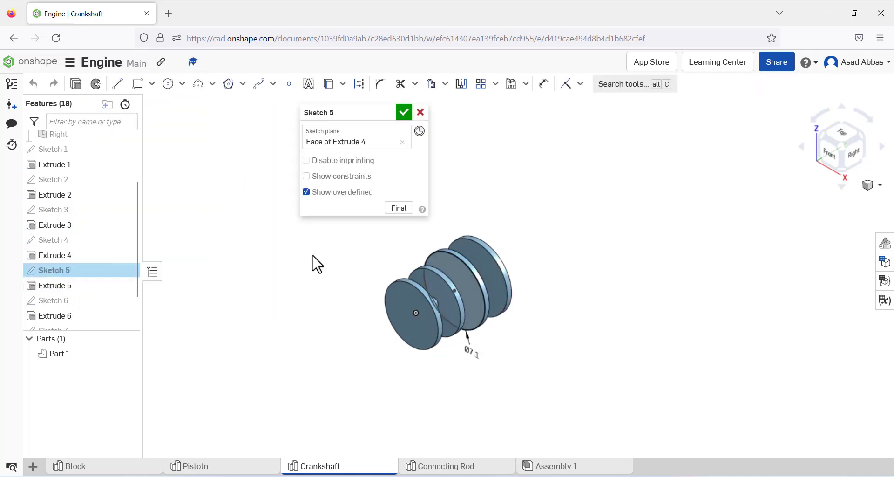
double_click(476, 353)
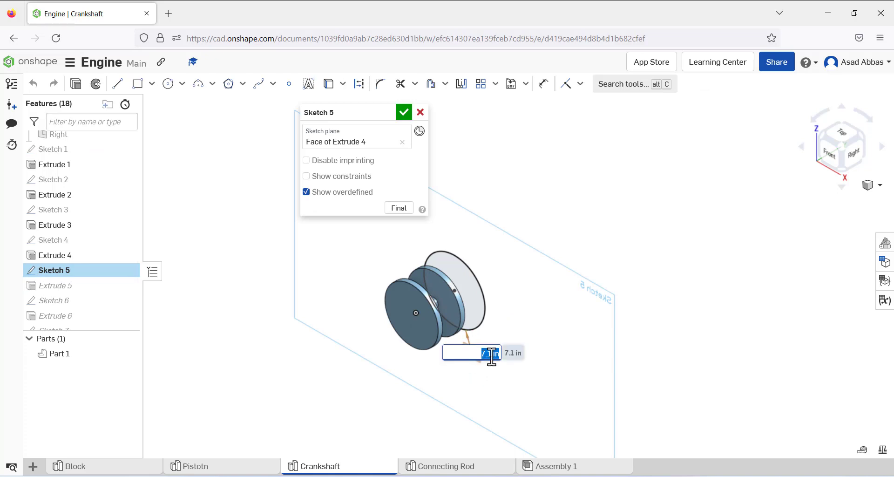
text(6.2)
key(Return)
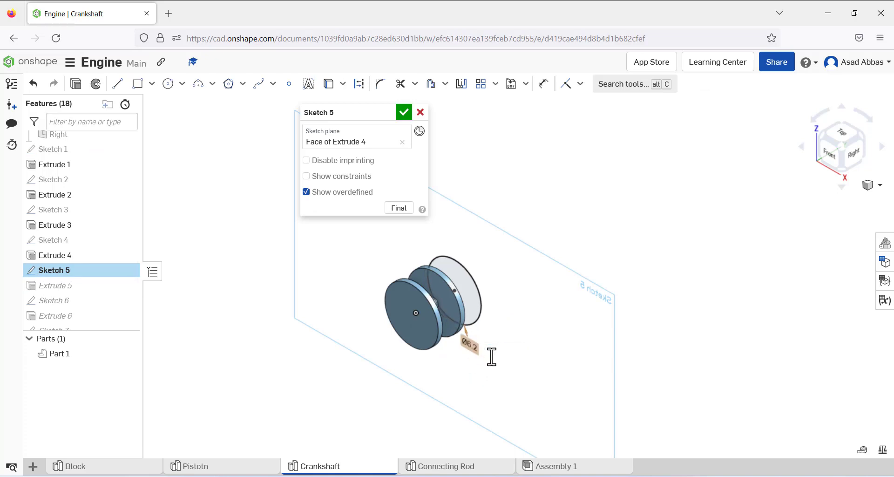
click(404, 113)
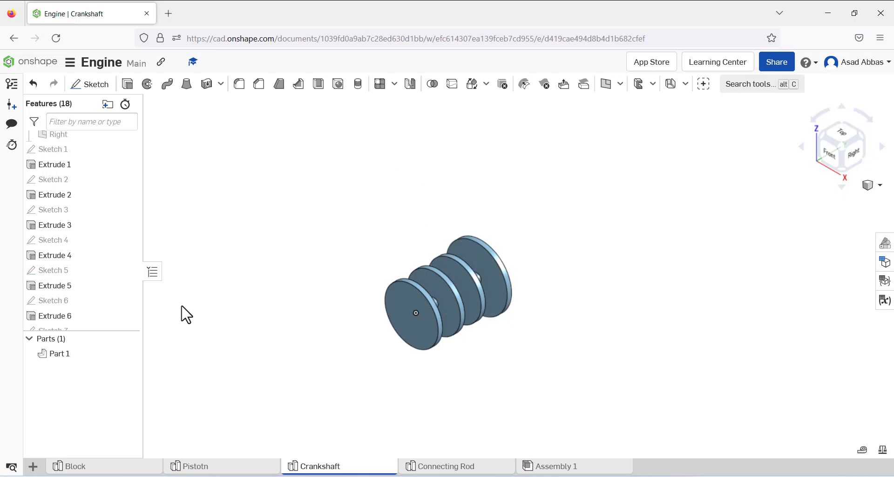
Step: Edit Sketch 7 of the crankshaft and set the rear disc's circle diameter to 6.2 in
scroll(90, 312, down, 3)
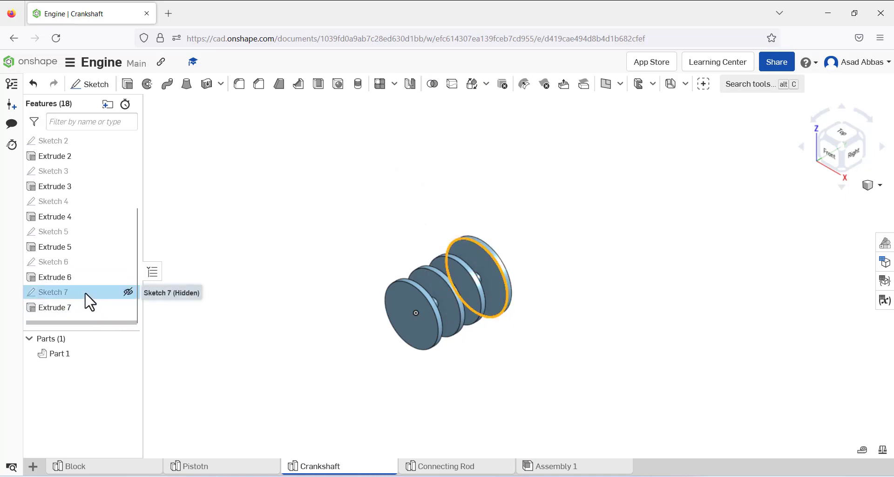
right_click(86, 295)
click(118, 74)
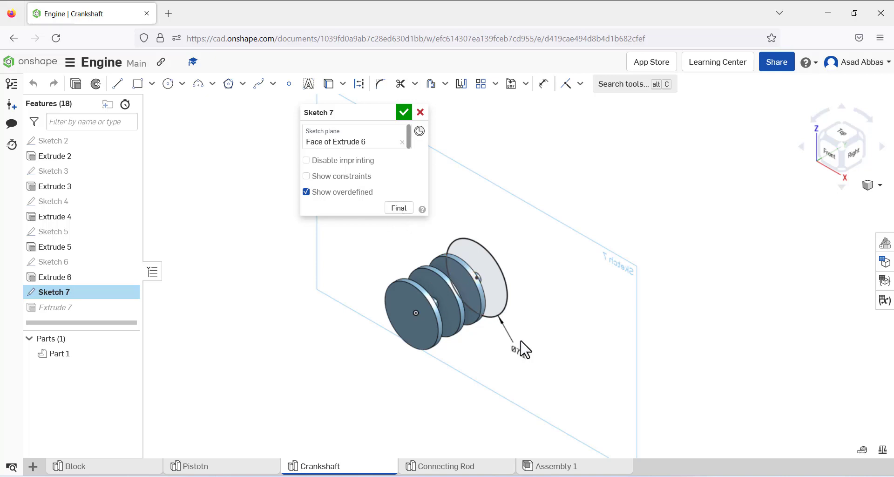
double_click(524, 353)
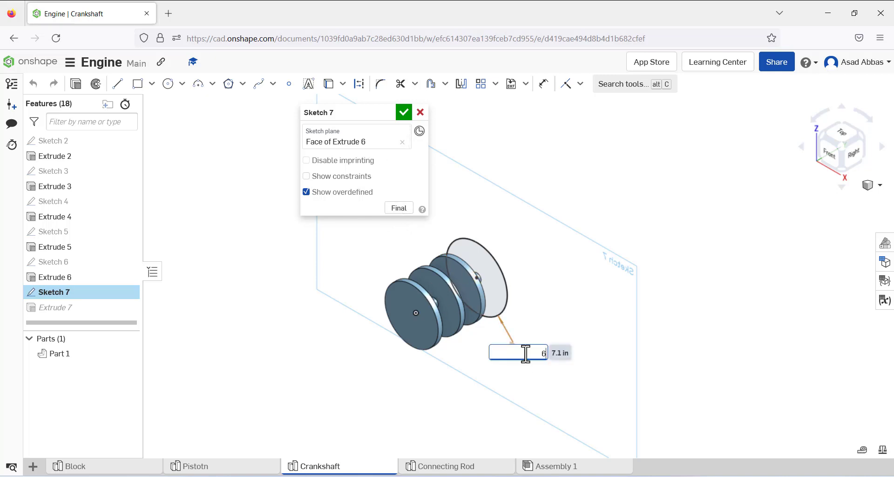
text(6.0)
key(Return)
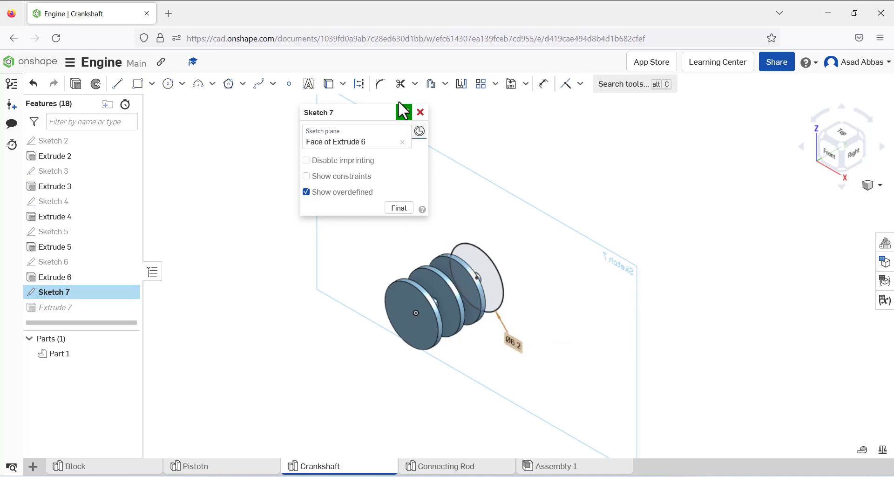
click(402, 114)
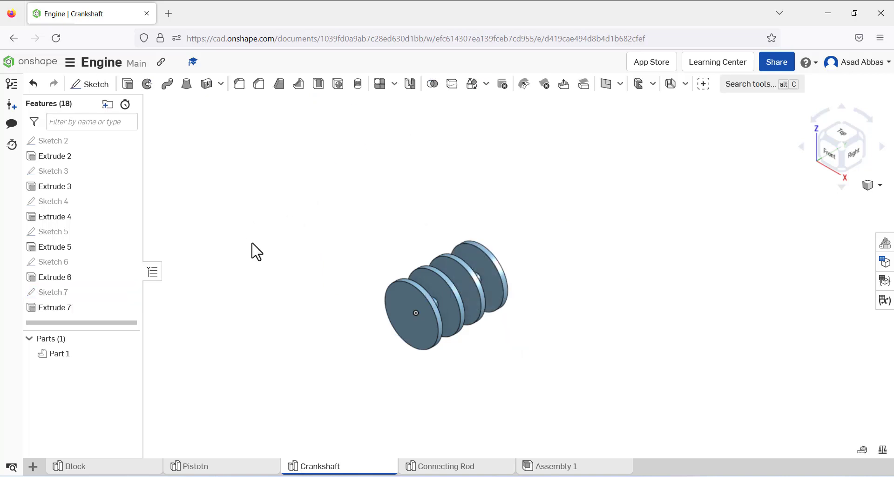
Step: Examine the crankshaft from the side, checking Extrude 2's settings and which features form the pins between the discs
right_drag(311, 265, 282, 248)
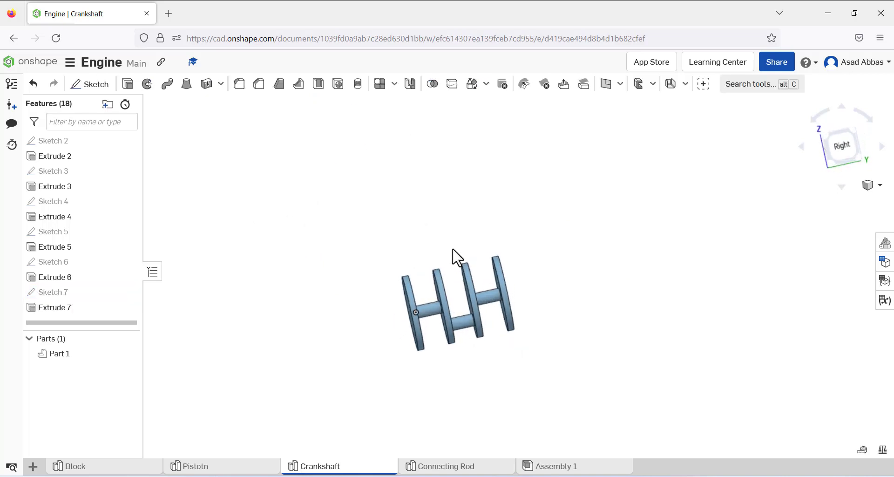
scroll(514, 275, up, 3)
scroll(103, 231, up, 3)
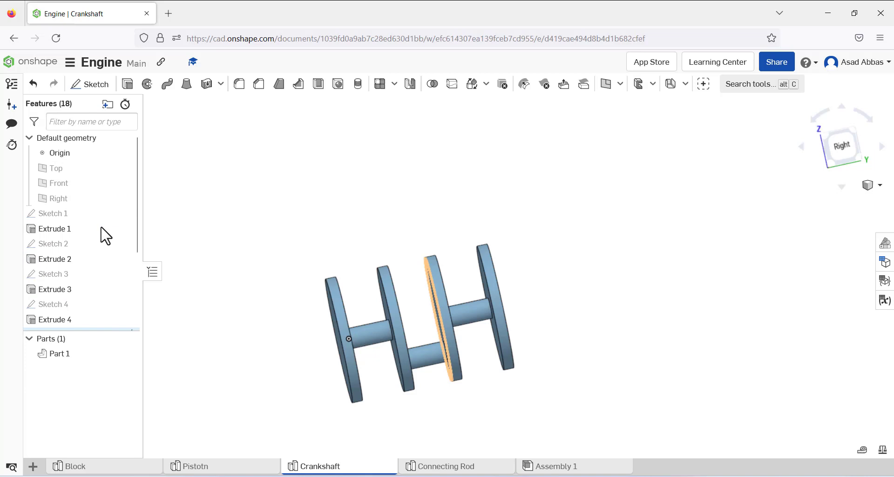
click(75, 259)
right_click(81, 265)
click(108, 288)
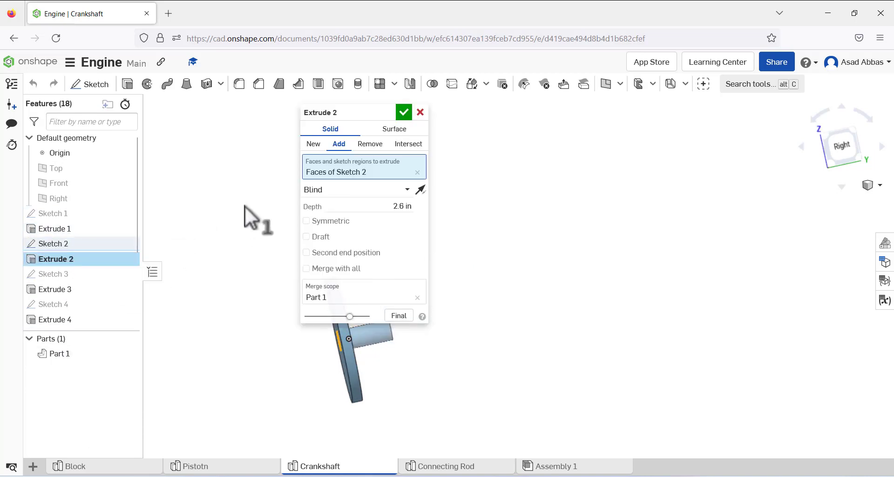
click(409, 115)
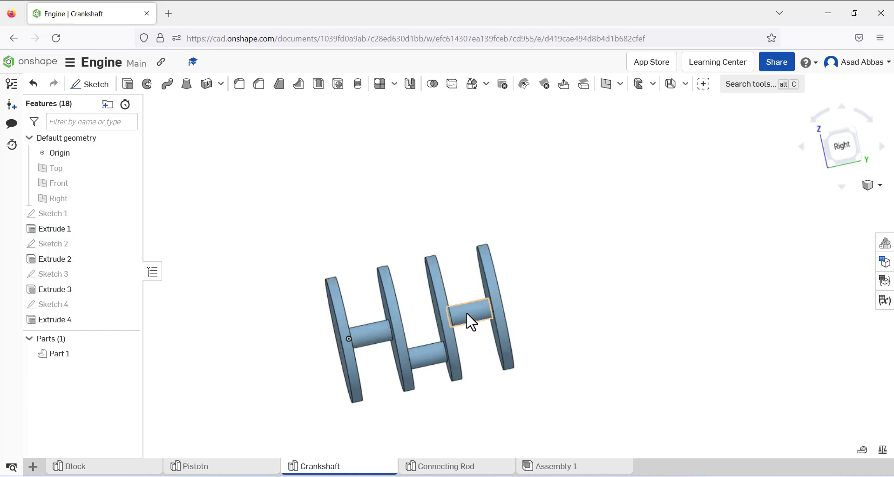
mouse_move(466, 312)
right_down()
mouse_move(454, 311)
mouse_move(468, 323)
right_up()
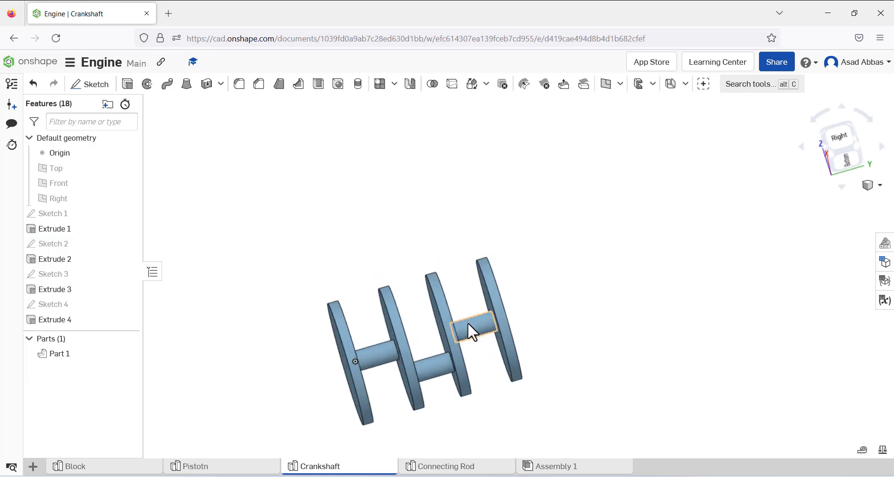
click(468, 325)
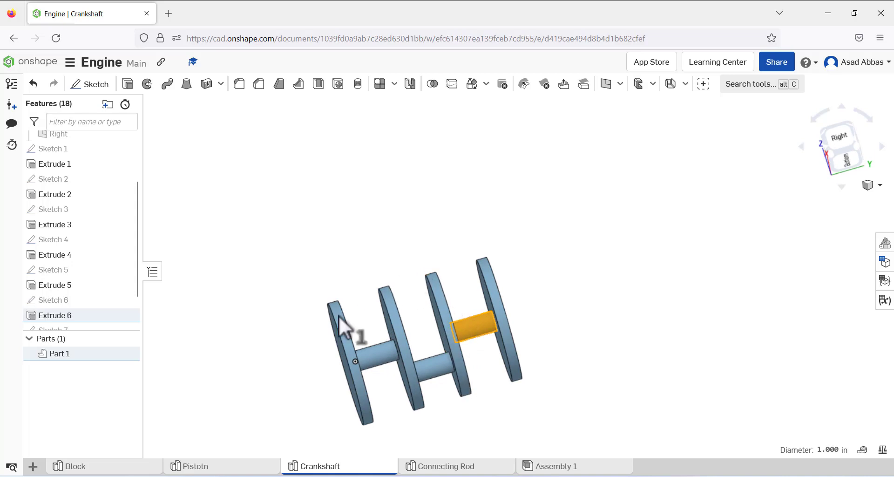
click(193, 287)
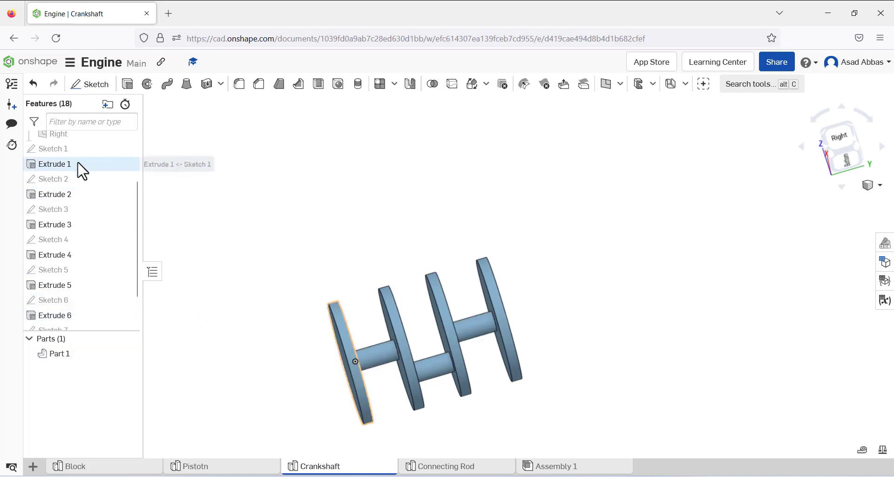
click(81, 164)
click(184, 225)
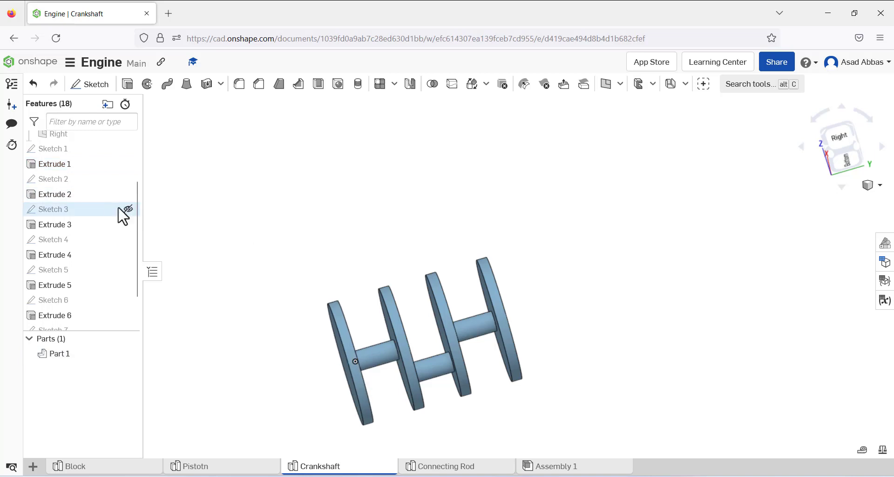
Step: Edit Extrude 2, the pin behind the front disc, and set its depth to 2.1 in
click(99, 194)
right_click(99, 194)
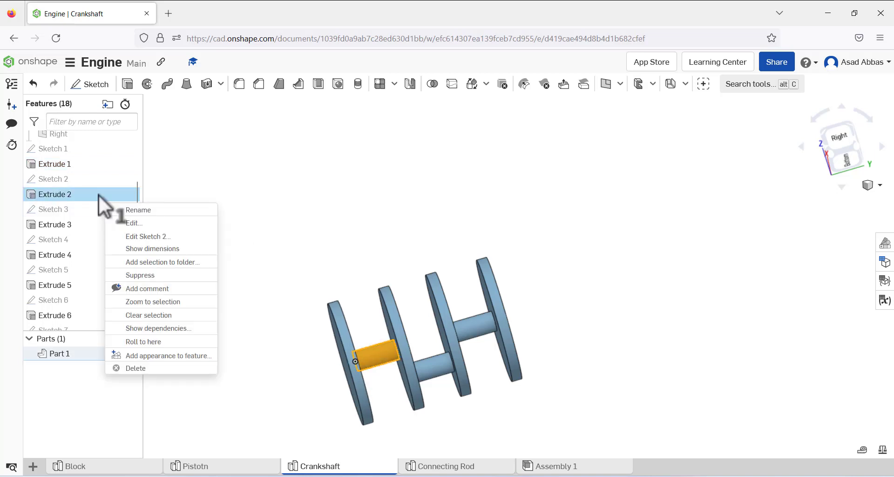
click(130, 224)
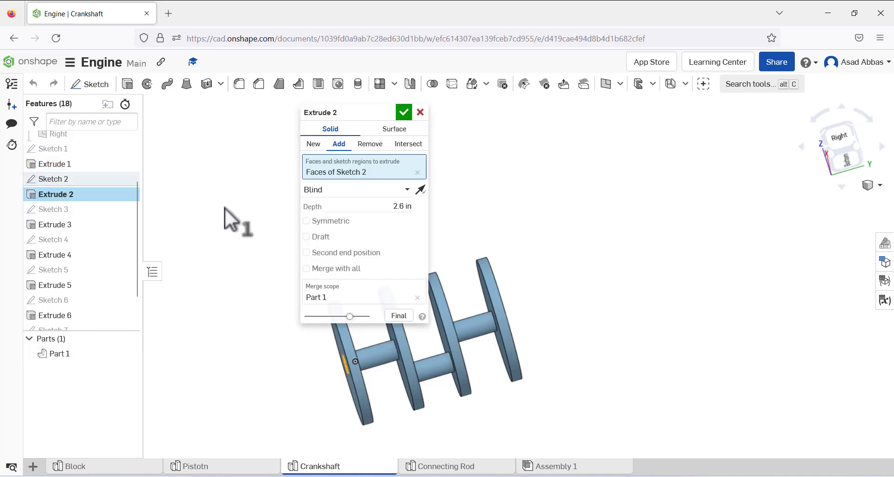
click(390, 205)
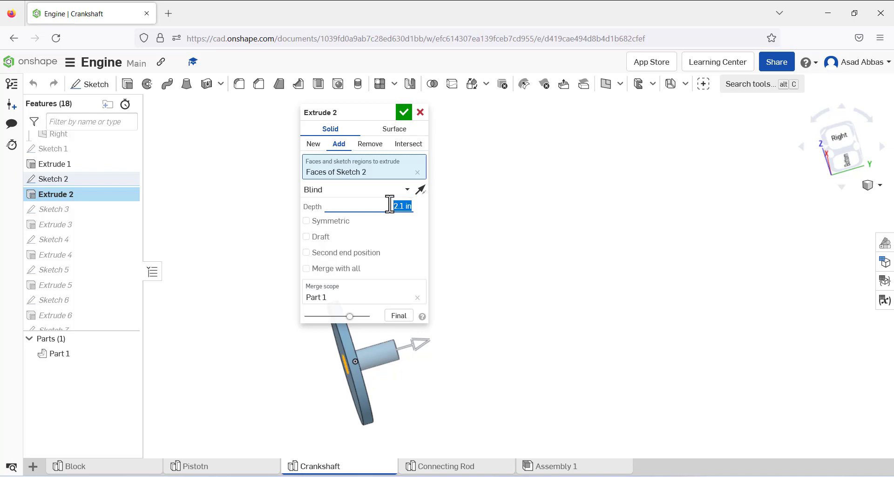
click(404, 112)
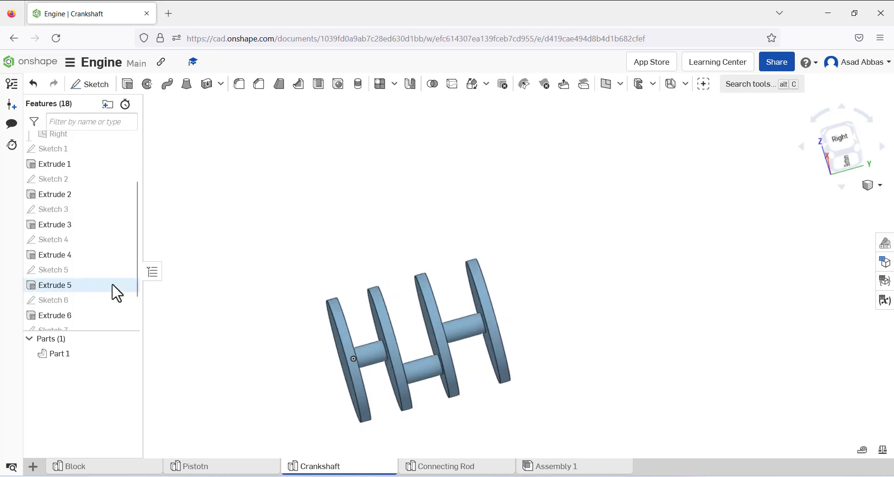
Step: Edit Extrude 6 and reduce the depth of the pin between the third and rear discs
scroll(116, 293, down, 2)
click(89, 306)
drag(88, 305, 72, 279)
click(71, 279)
right_click(70, 277)
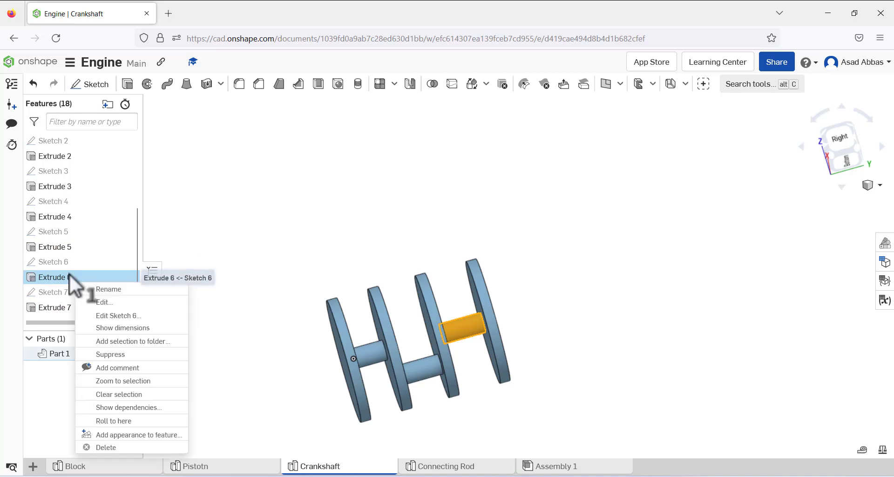
click(100, 302)
click(394, 206)
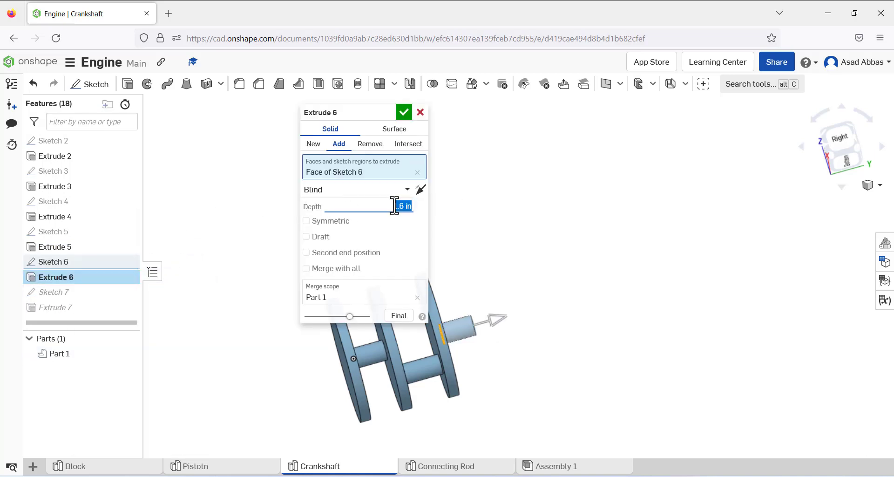
click(404, 113)
Step: Return to Assembly 1 and check how the resized crankshaft fits in the block
right_drag(495, 279, 502, 359)
click(552, 468)
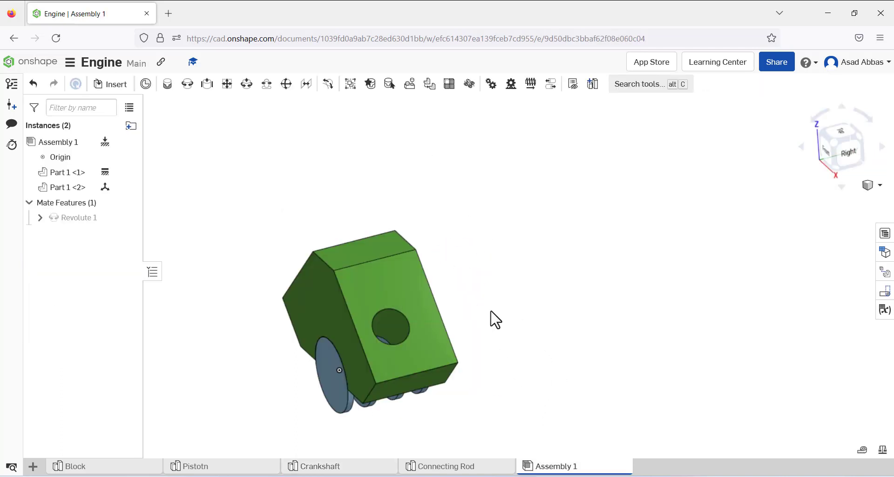
right_drag(491, 319, 465, 310)
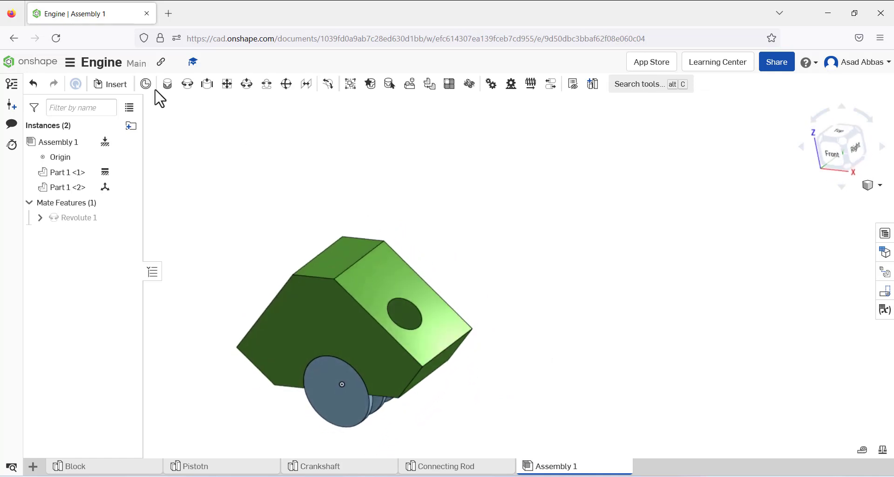
Step: Insert the part from the Pistotn part studio into the assembly, placing it above the block's angled face
click(119, 86)
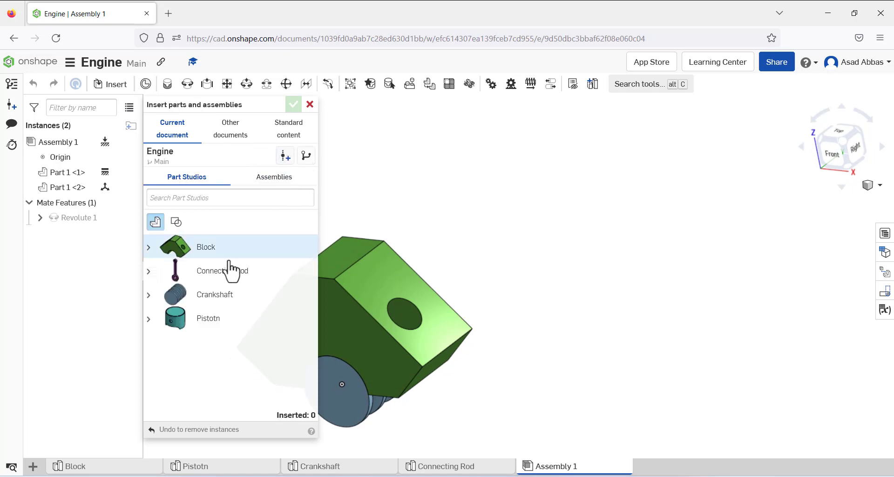
click(212, 320)
click(486, 222)
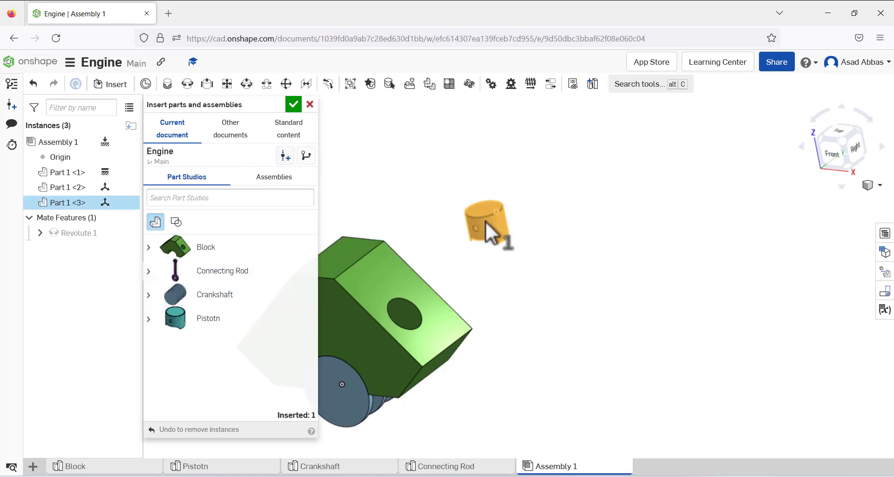
click(293, 104)
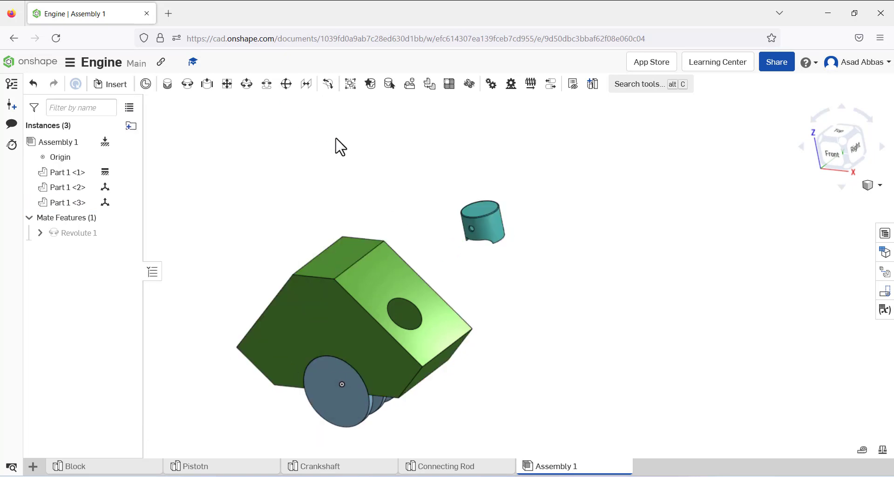
Step: Add a Slider mate between the piston's top face centre and the circular bore in the block's right-hand angled face
click(207, 84)
scroll(489, 195, up, 3)
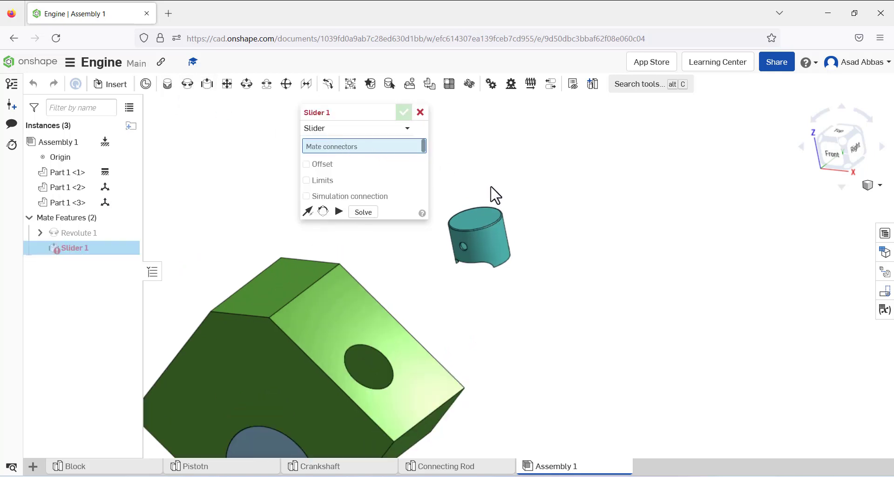
click(474, 224)
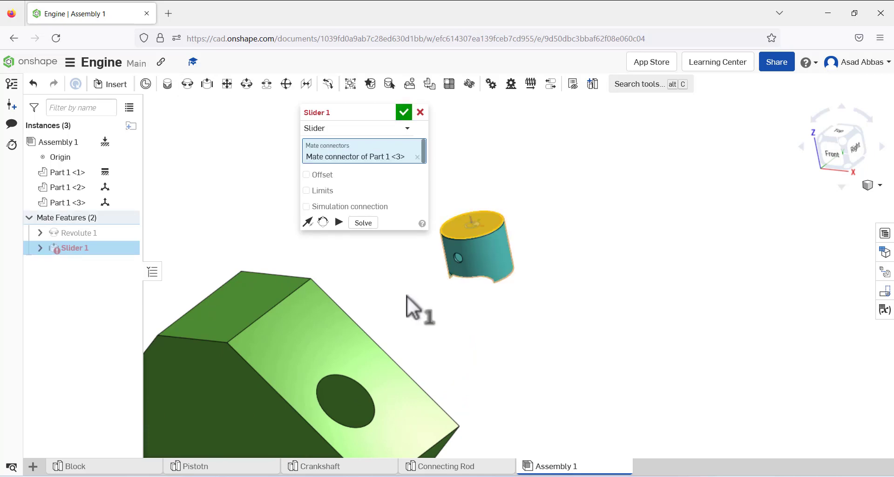
click(363, 385)
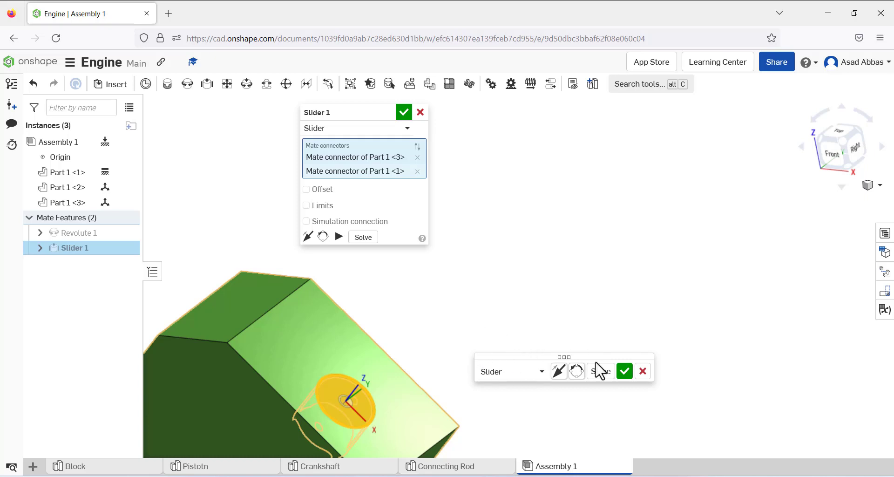
click(624, 371)
scroll(471, 309, down, 3)
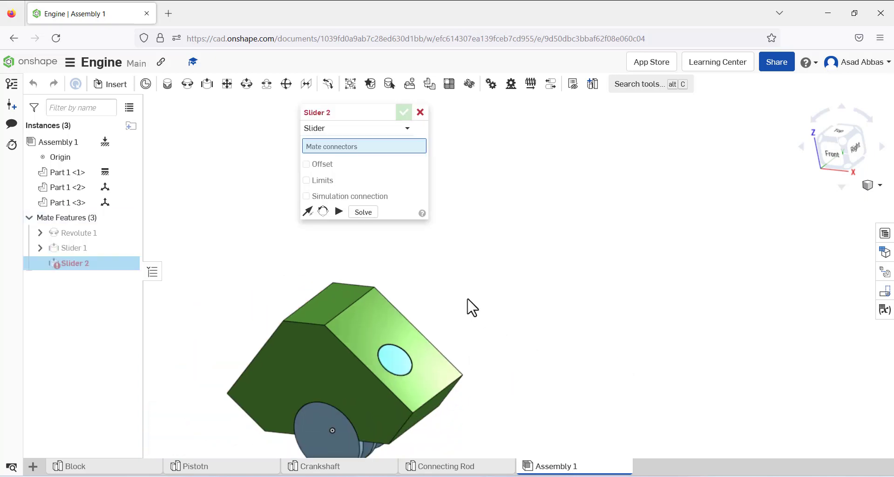
click(421, 114)
Step: Insert a second piston from the Pistotn part studio into the assembly, placing it above the block
drag(456, 305, 407, 373)
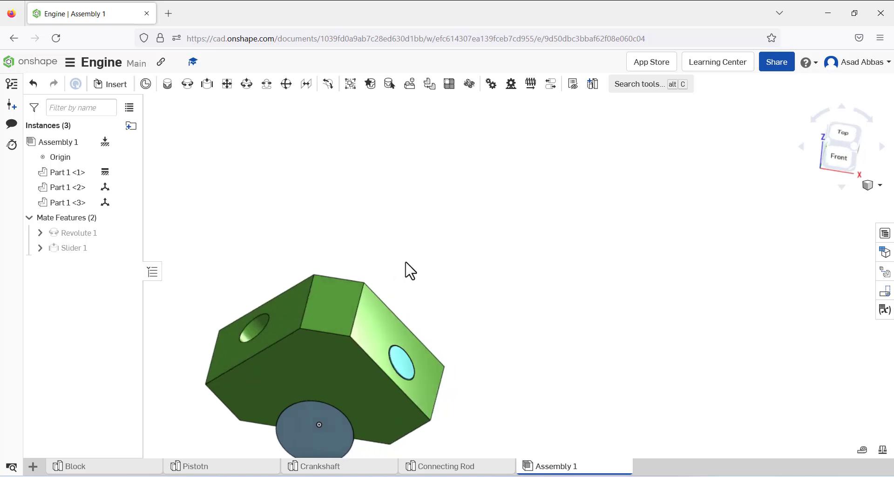
click(119, 85)
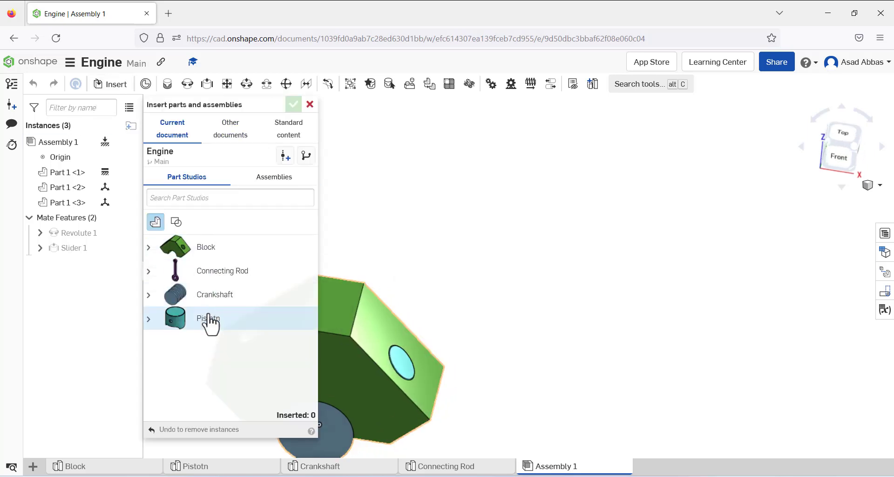
click(208, 320)
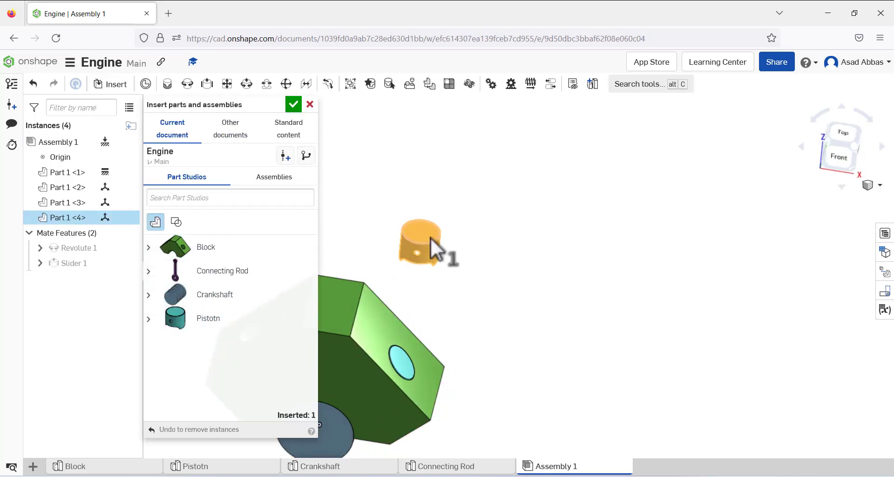
click(407, 233)
click(293, 104)
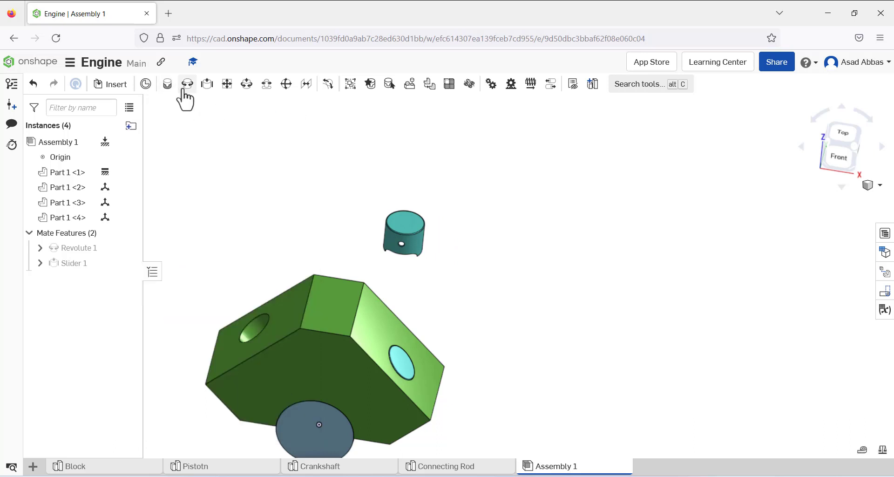
Step: Add a Slider mate between the second piston's top face centre and the bore in the block's opposite angled face
click(187, 85)
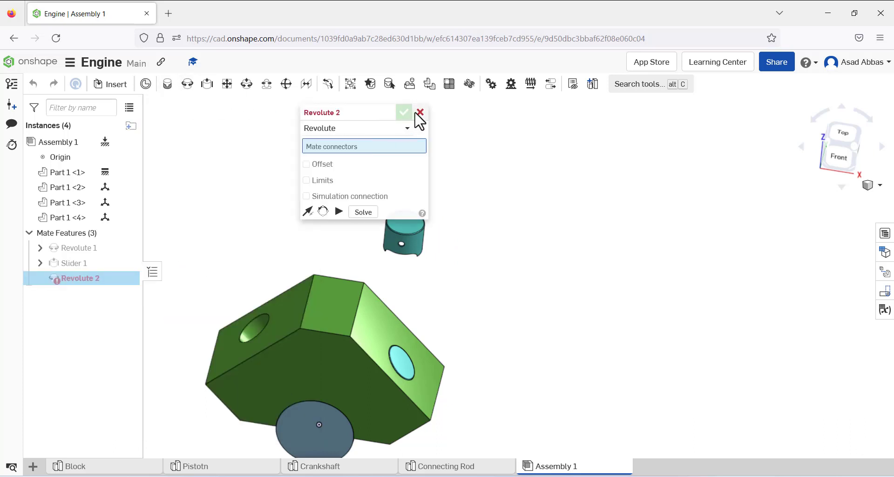
click(419, 112)
click(208, 85)
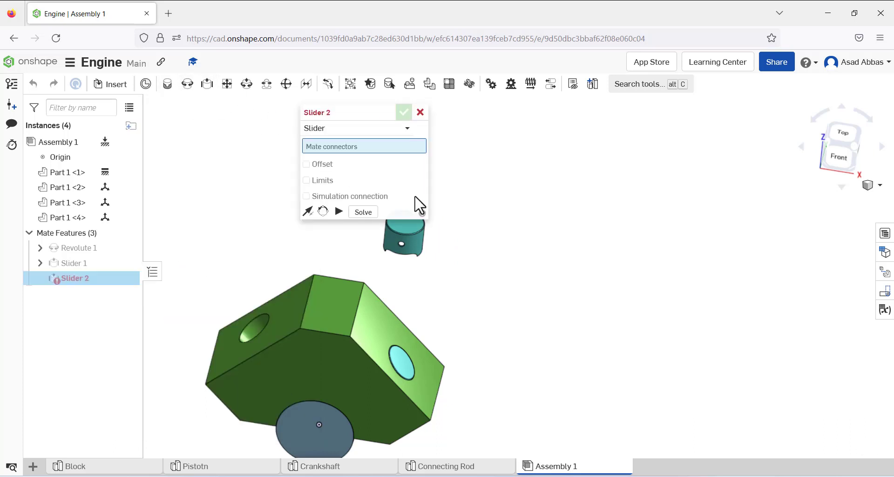
click(409, 226)
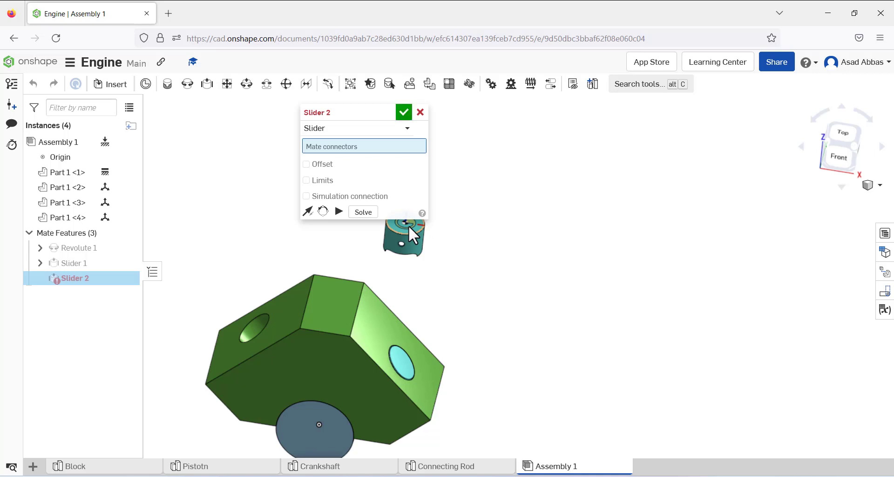
click(254, 317)
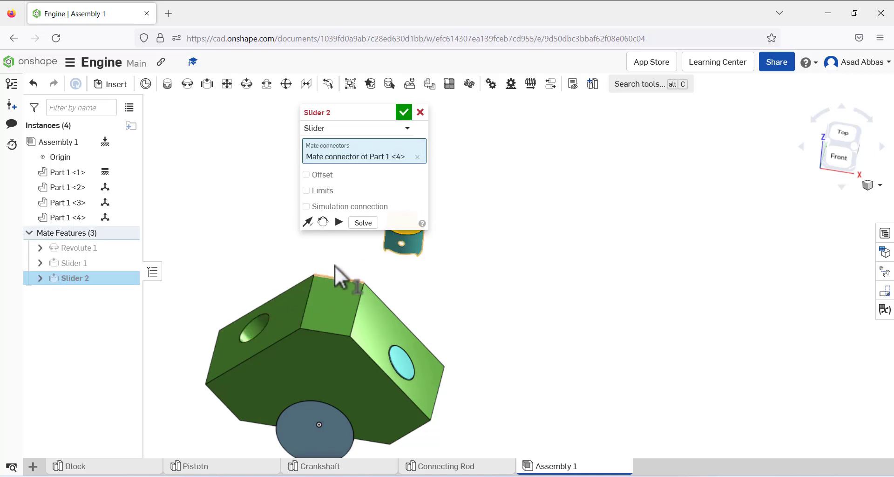
click(479, 298)
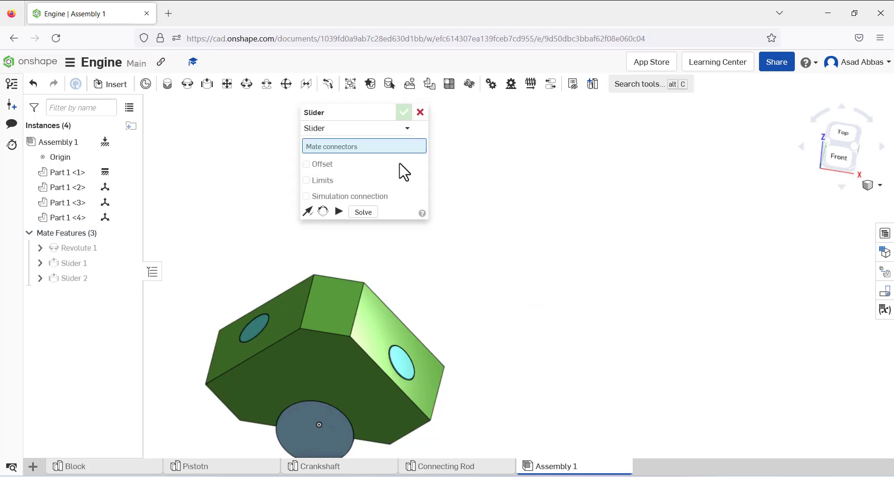
click(420, 112)
right_drag(428, 278, 380, 264)
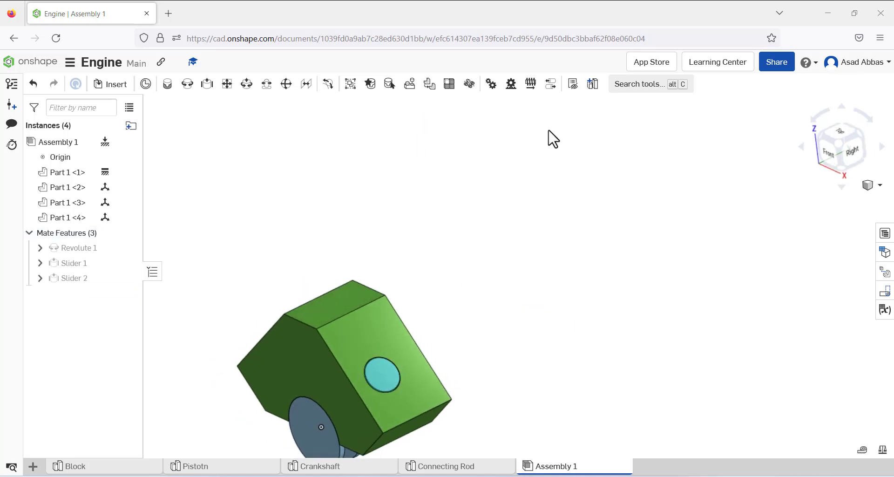